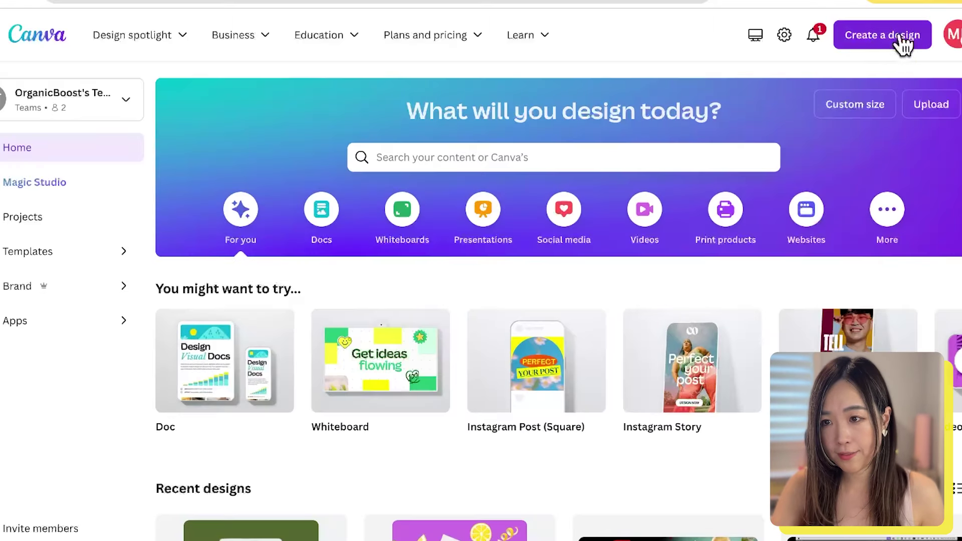
Open Canva's Create a design dropdown to show the new design types
click(894, 37)
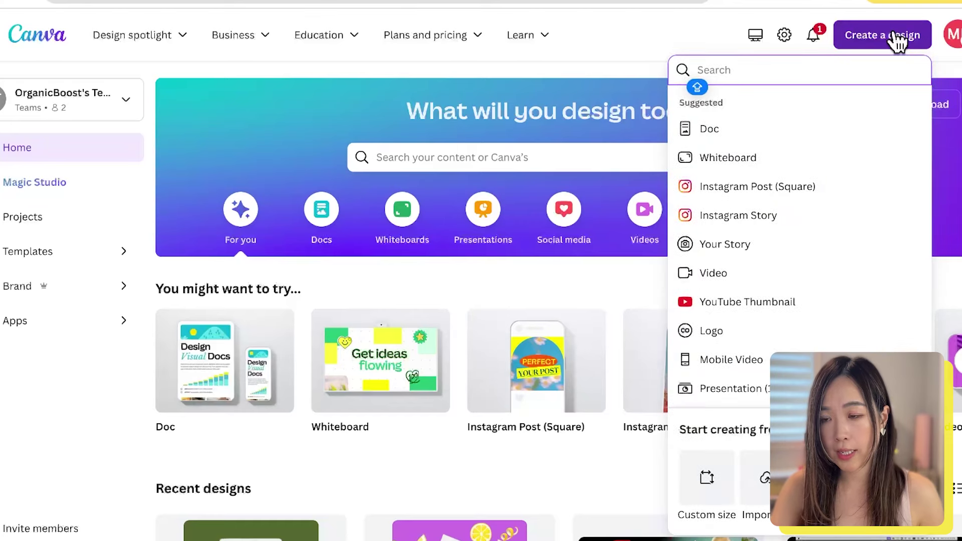
Start a square Instagram post, colour its background purple, and place the white pouch image on it
click(820, 189)
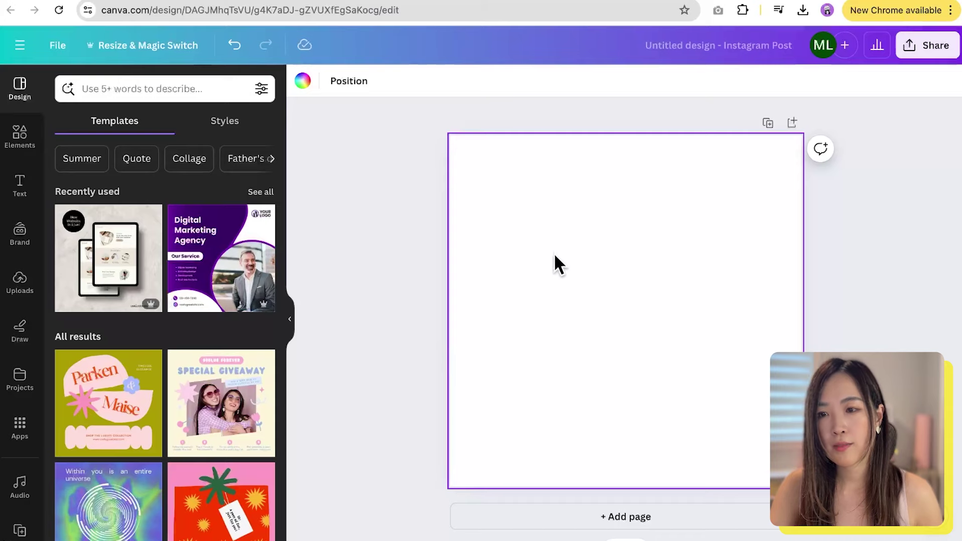
click(301, 81)
click(184, 467)
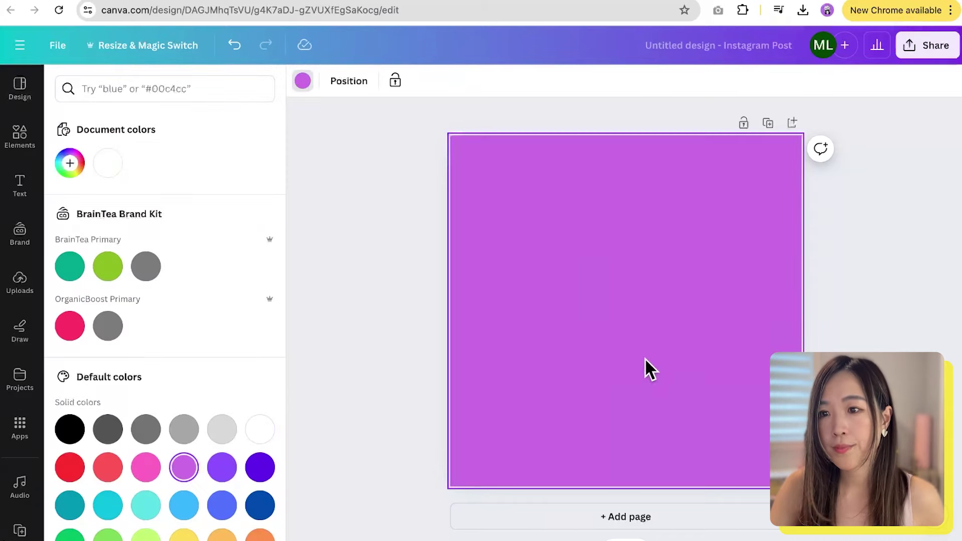
drag(608, 389, 597, 298)
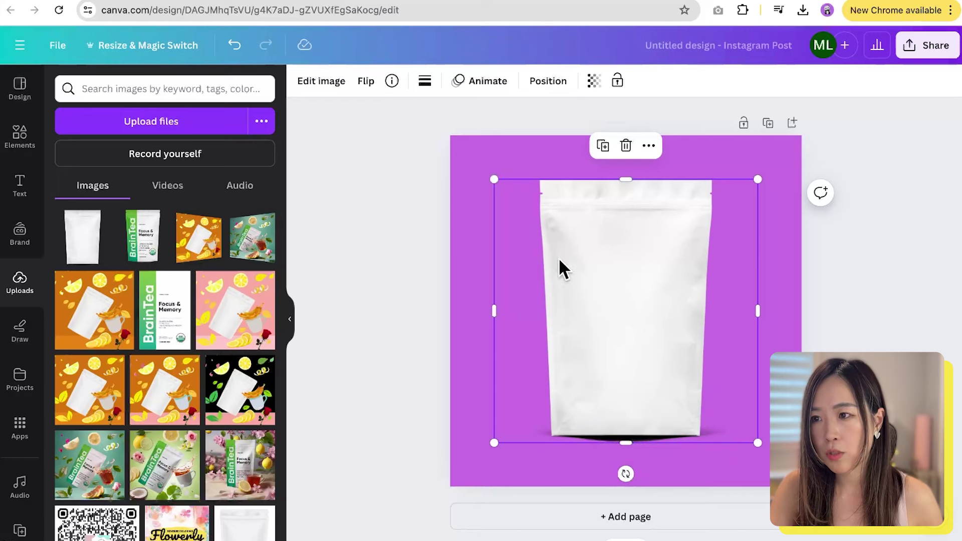
Remove the pouch's background with BG Remover, then shrink, centre and tilt it
click(304, 86)
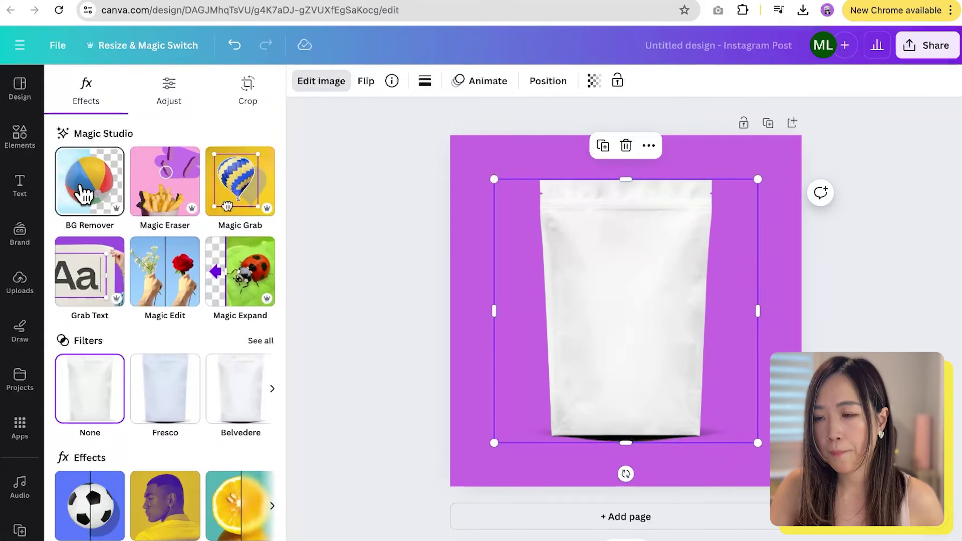
click(84, 192)
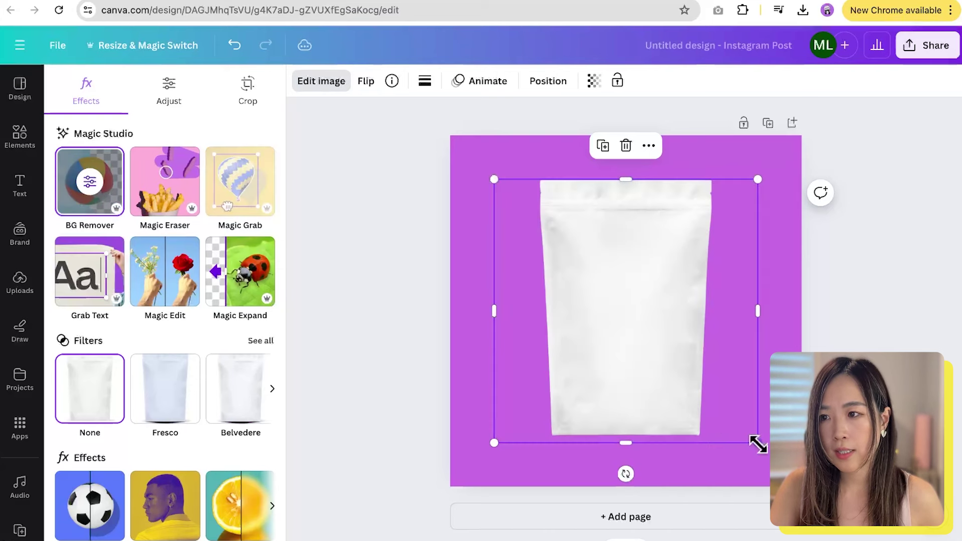
drag(758, 442, 711, 395)
drag(617, 316, 636, 341)
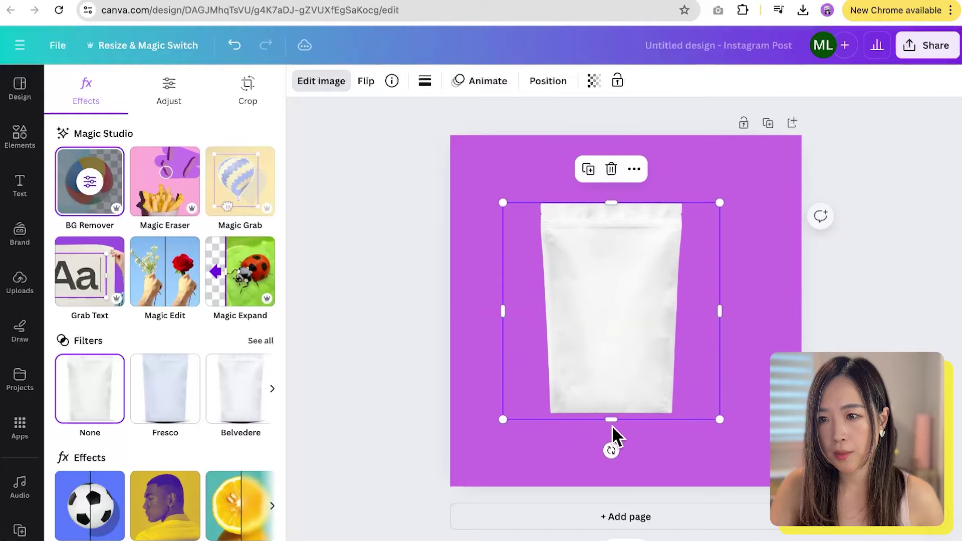
drag(612, 441, 548, 455)
click(548, 455)
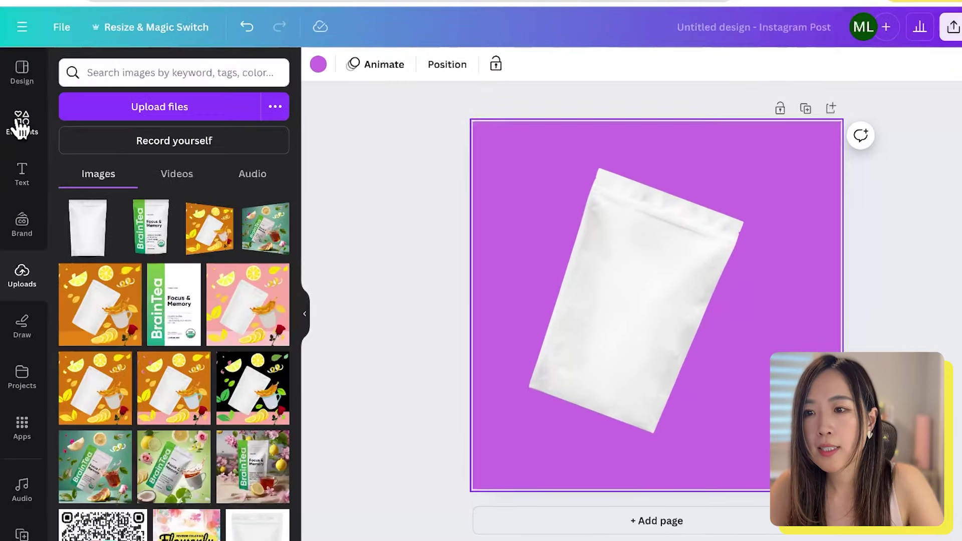
click(20, 133)
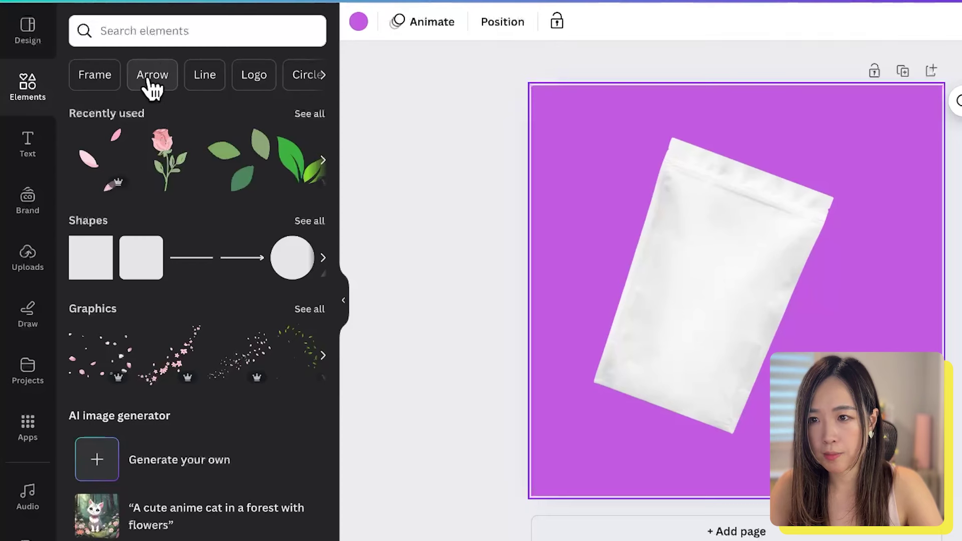
Search Elements for 'lemon' and place a shrunken lemon slice above the pouch's top right
click(160, 30)
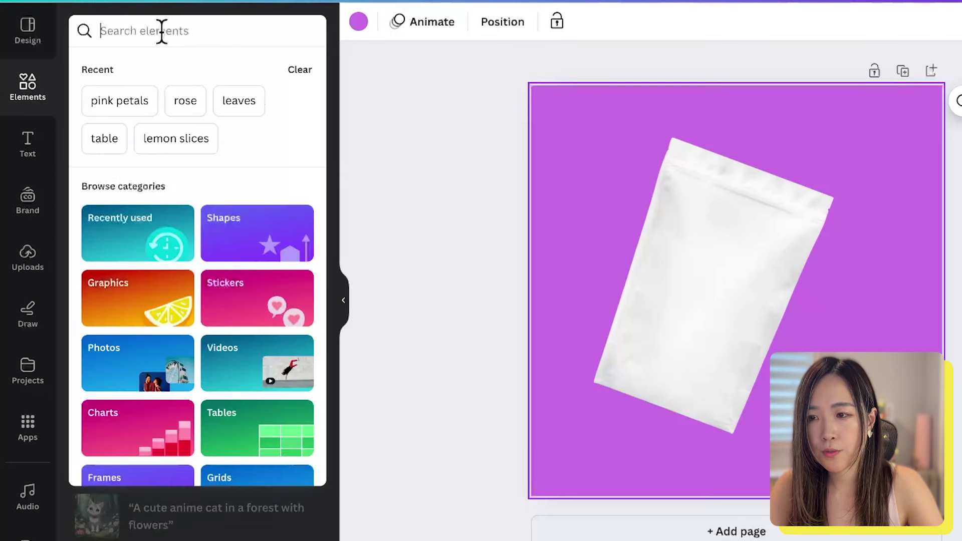
text(lemon)
key(Return)
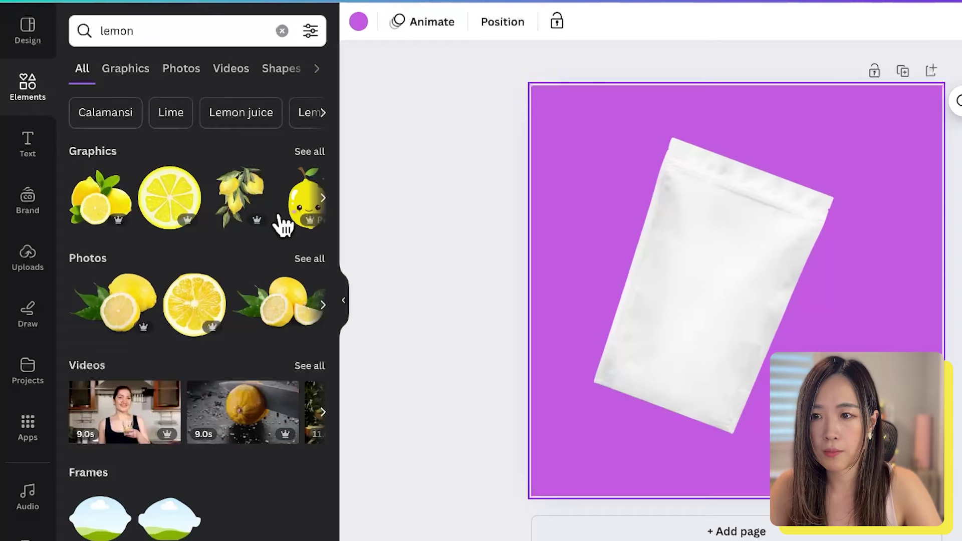
click(313, 153)
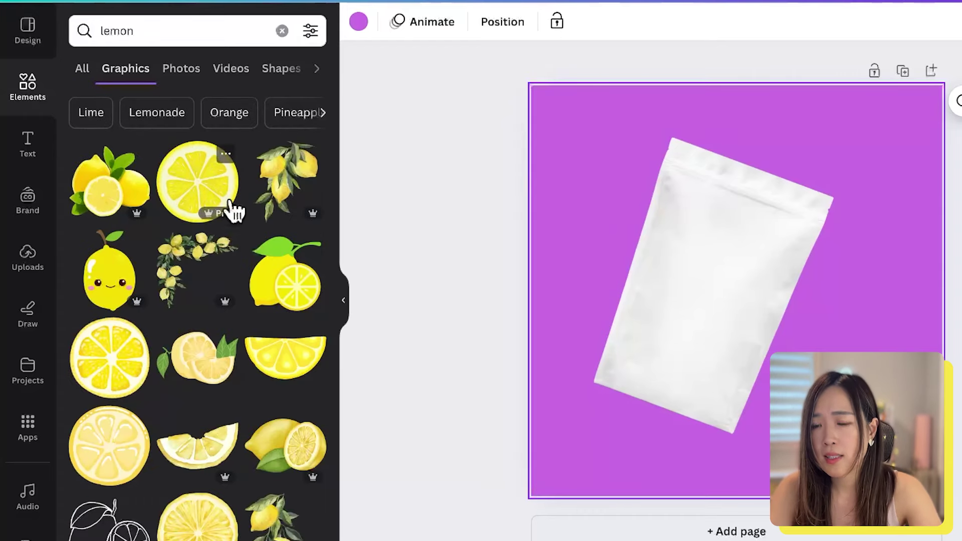
click(80, 359)
drag(576, 455, 818, 210)
drag(876, 189, 825, 149)
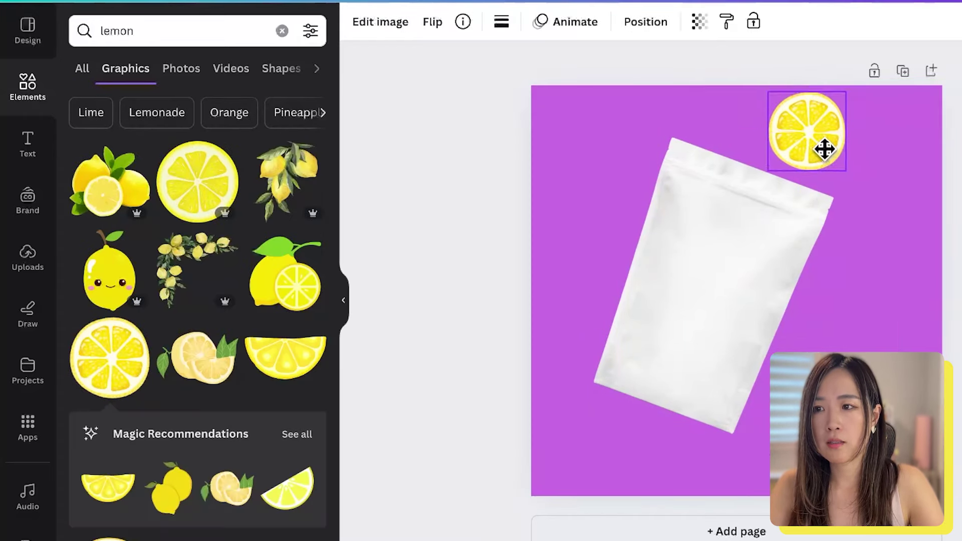
Add a watercolour lemon wedge, shrink it, rotate it and put it at the top-left
scroll(230, 441, down, 3)
click(229, 440)
drag(902, 190, 690, 322)
drag(669, 357, 681, 157)
drag(702, 122, 659, 112)
drag(606, 183, 676, 104)
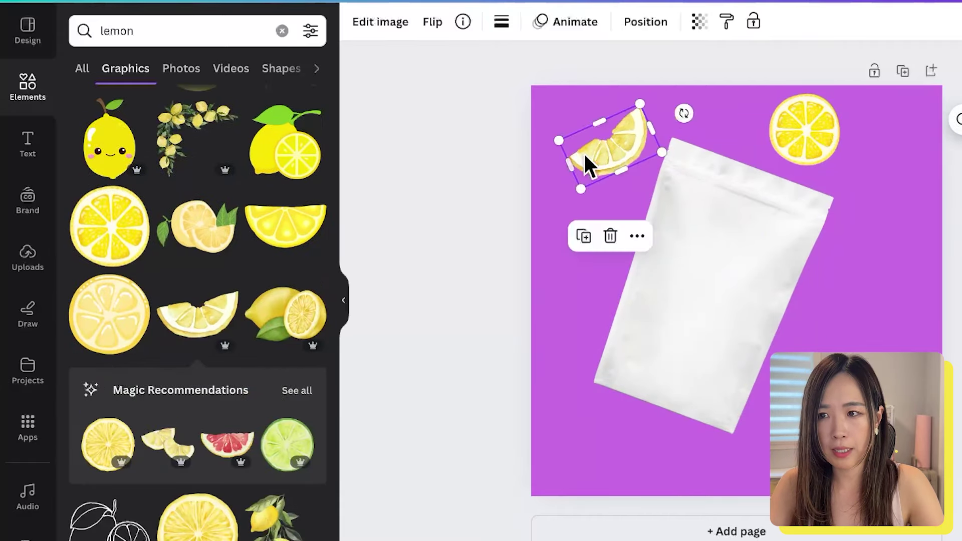
Search 'peel' and add a spiral lemon peel, shrunk, rotated -33°, in the top-right corner
click(150, 31)
text(peel)
key(Return)
click(110, 178)
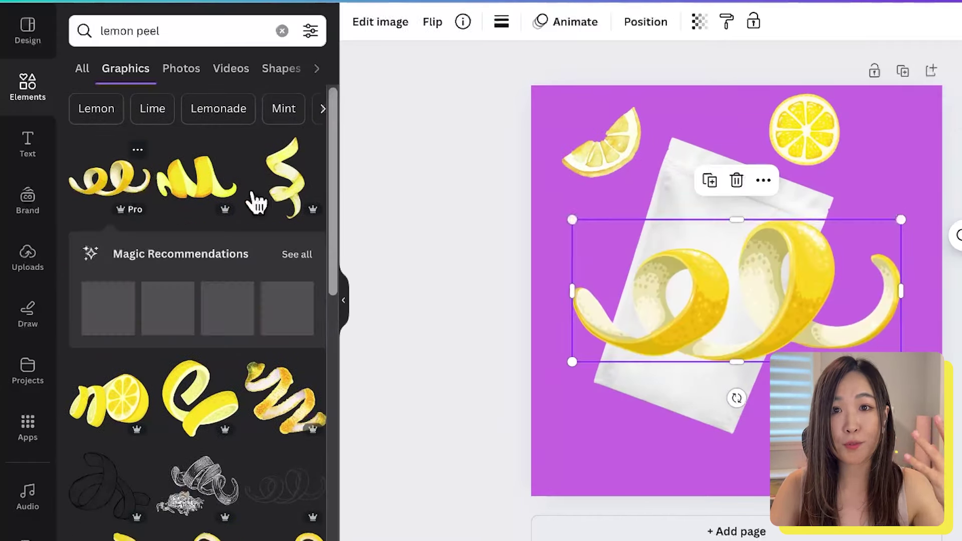
drag(573, 360, 811, 257)
drag(835, 301, 878, 290)
drag(858, 235, 866, 165)
Add a row of lemon slices below the pouch, shrink it and flip it horizontally
click(644, 382)
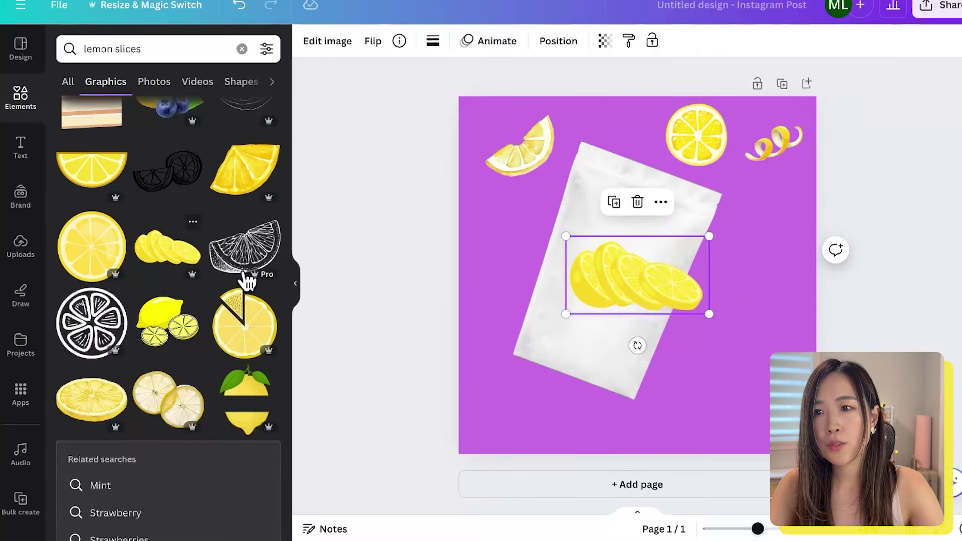
drag(647, 281, 675, 399)
drag(594, 353, 638, 378)
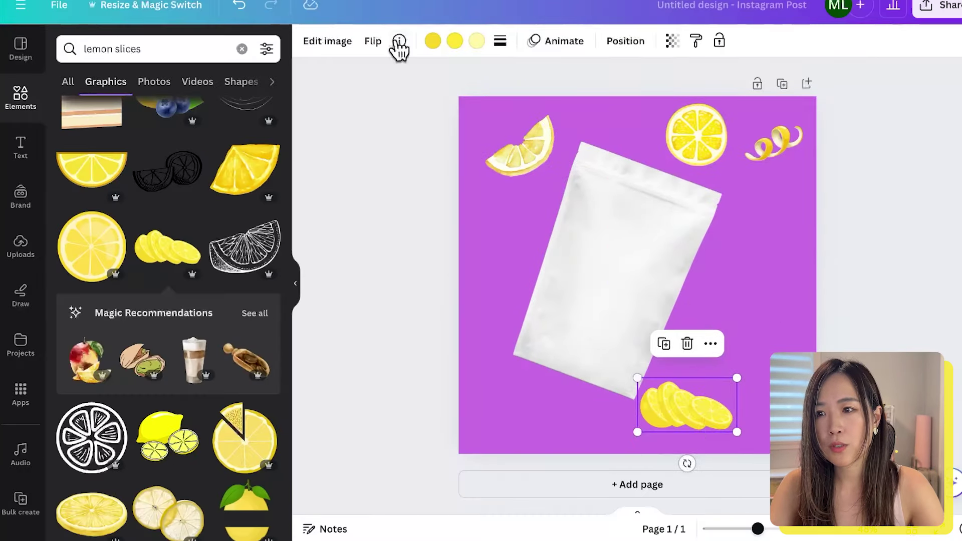
click(373, 41)
click(419, 75)
click(242, 48)
Stretch a square into a bottom band coloured #EFB6FF and send it behind the pouch and lemons
drag(70, 253, 529, 455)
drag(554, 423, 857, 423)
click(376, 40)
scroll(196, 381, down, 5)
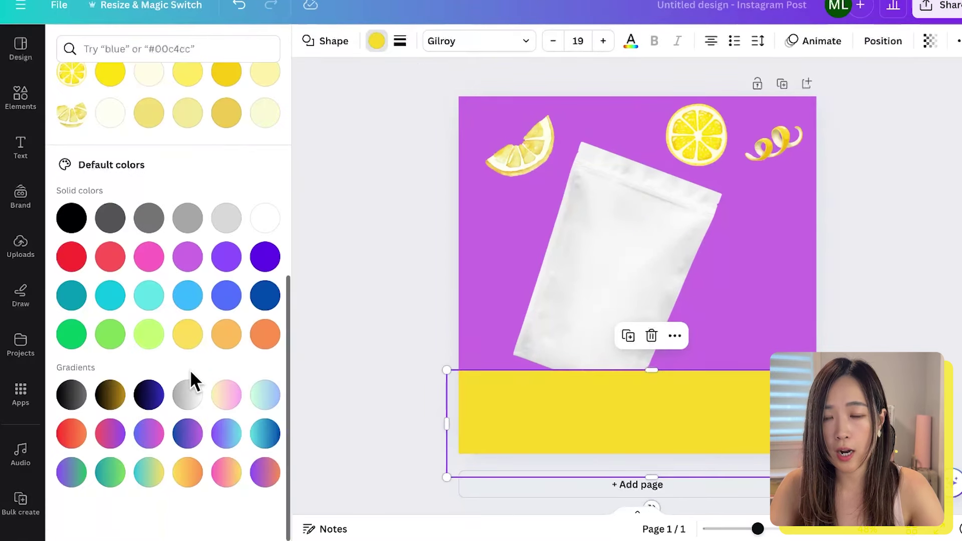
scroll(195, 381, up, 8)
click(187, 124)
click(188, 125)
drag(180, 198, 133, 194)
key(Escape)
key(ctrl+alt+bracketleft)
key(Escape)
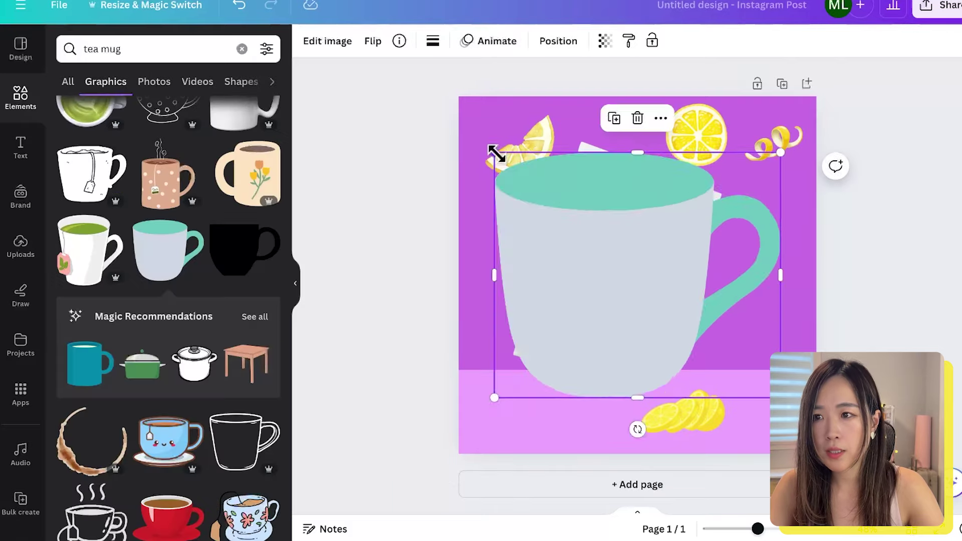
Shrink the tea mug graphic and rotate it slightly
drag(494, 154, 666, 296)
drag(665, 391, 672, 348)
drag(724, 369, 734, 373)
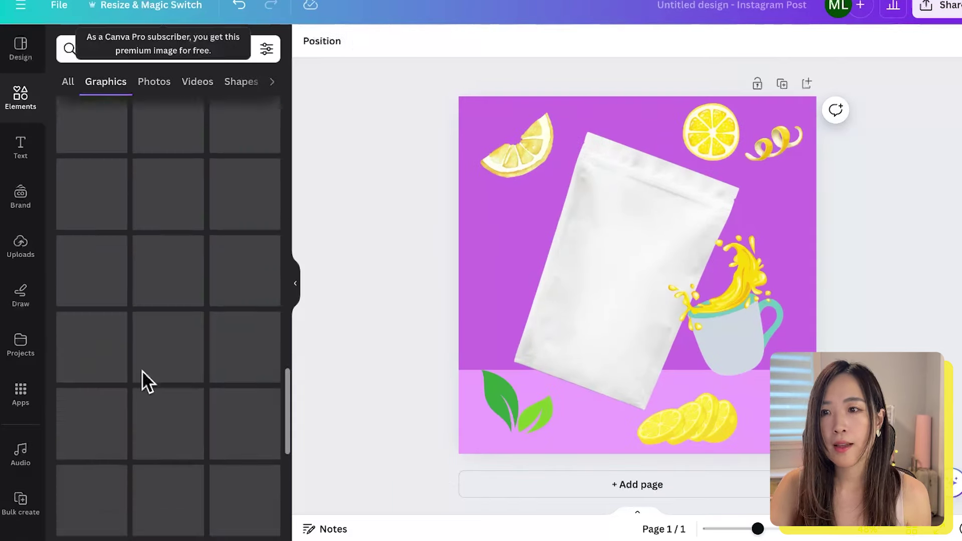
scroll(144, 381, up, 5)
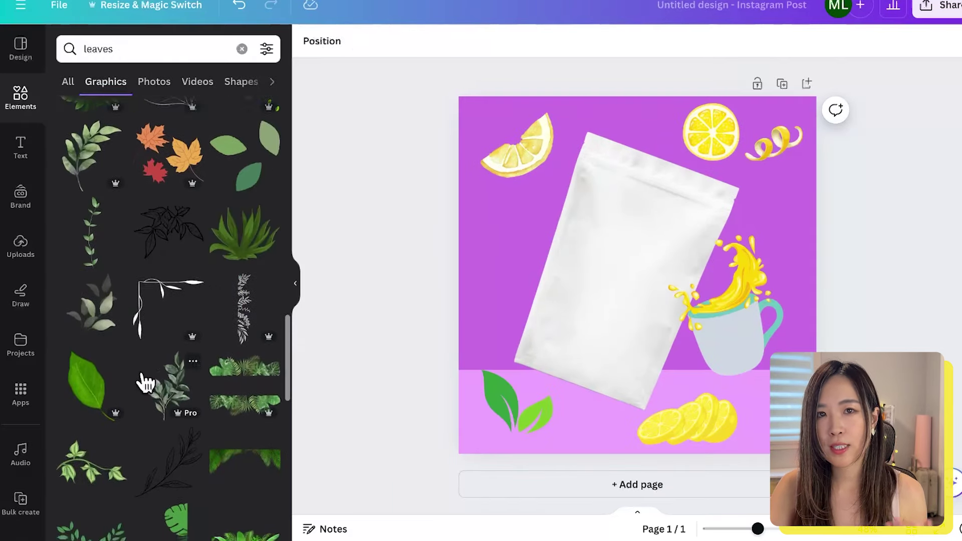
scroll(144, 382, up, 2)
drag(244, 190, 471, 168)
Nudge the orange splash above the mug and move the rose petals to the top-left
click(627, 250)
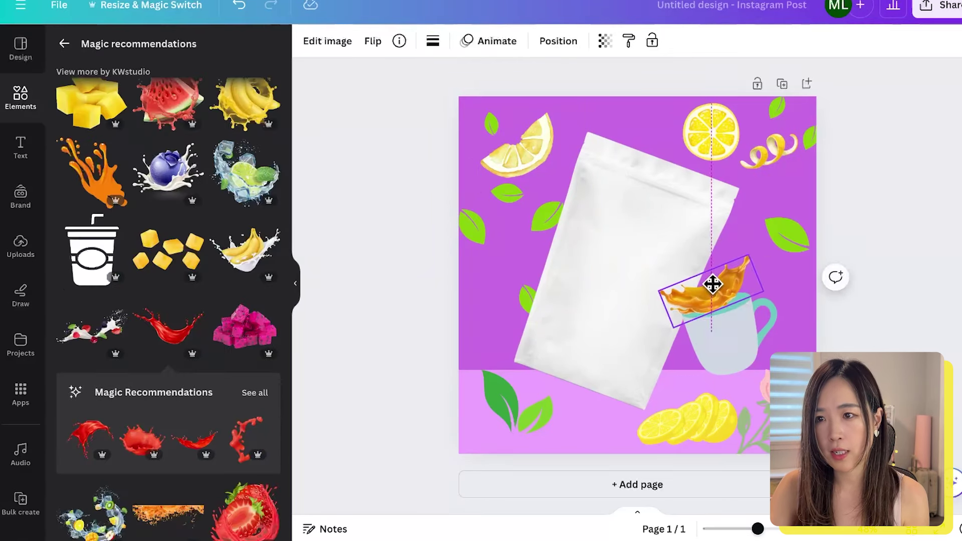
drag(713, 281, 721, 280)
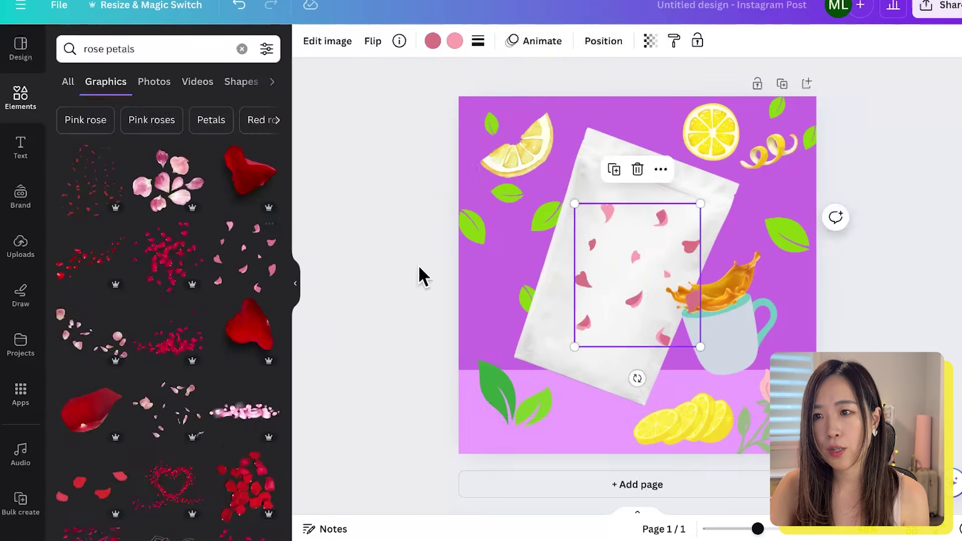
drag(646, 291, 495, 122)
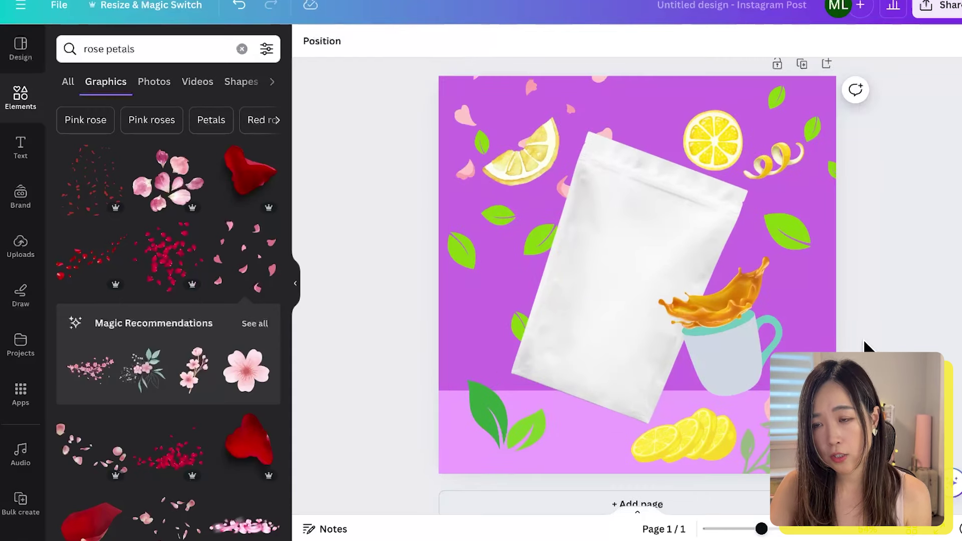
click(938, 6)
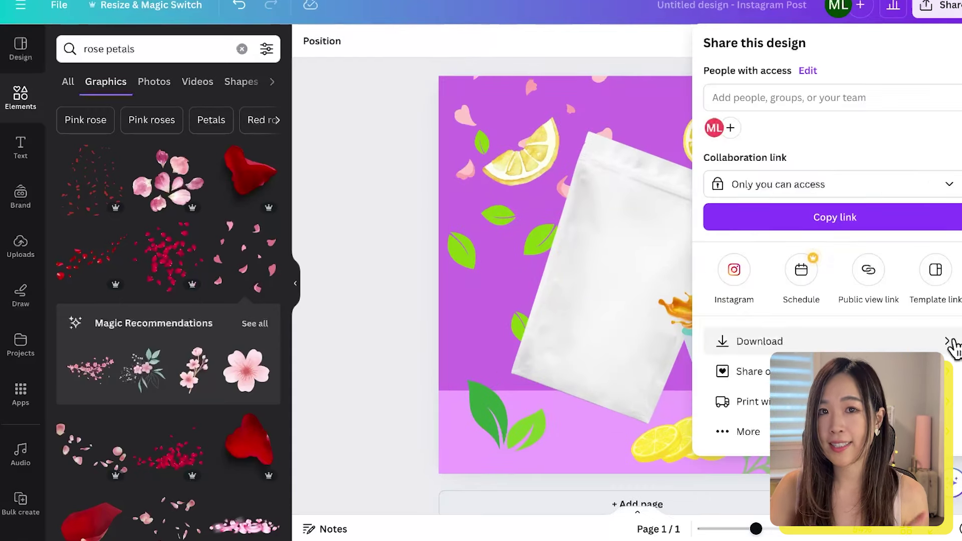
Download the Canva design as a PNG file
click(952, 346)
click(837, 284)
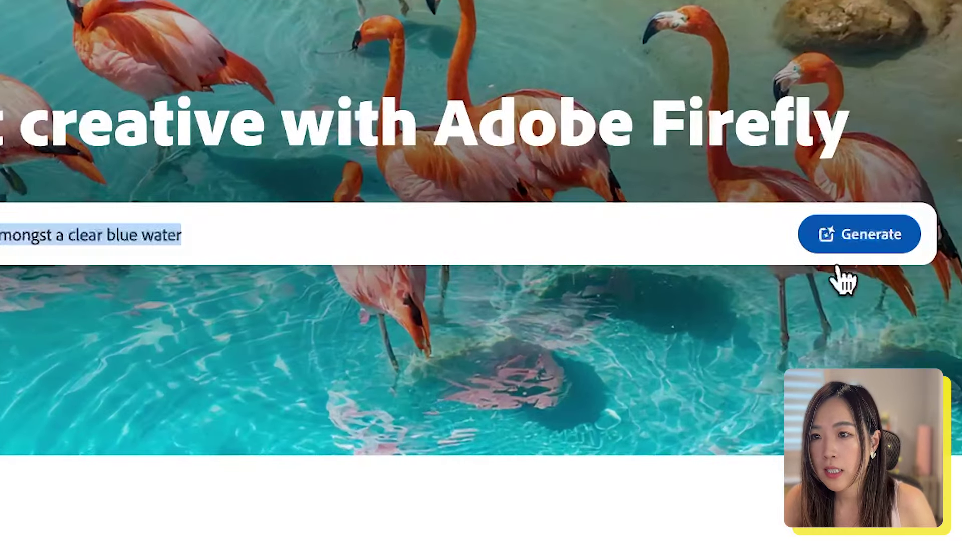
Open Firefly's text-to-image generator with Firefly Image 3 (preview) at Square (1:1)
click(863, 345)
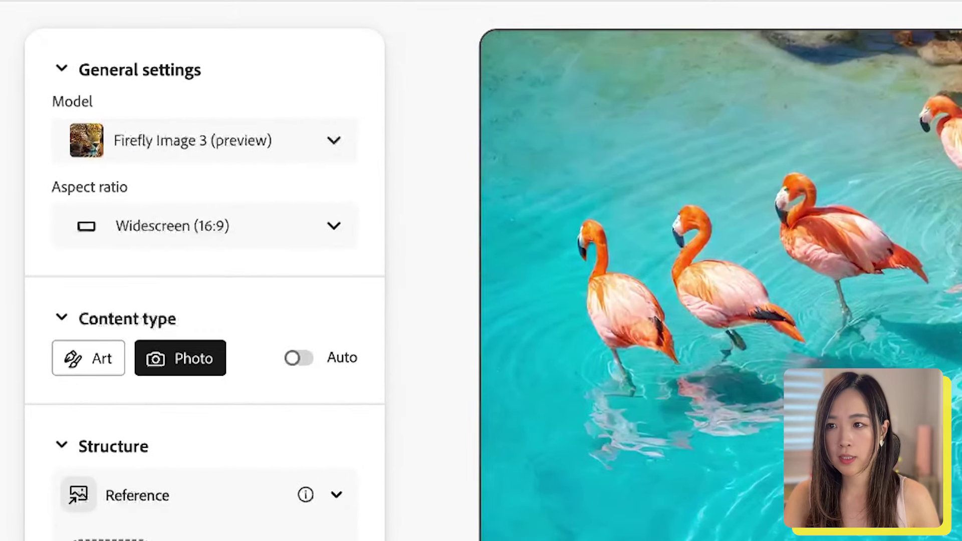
click(258, 137)
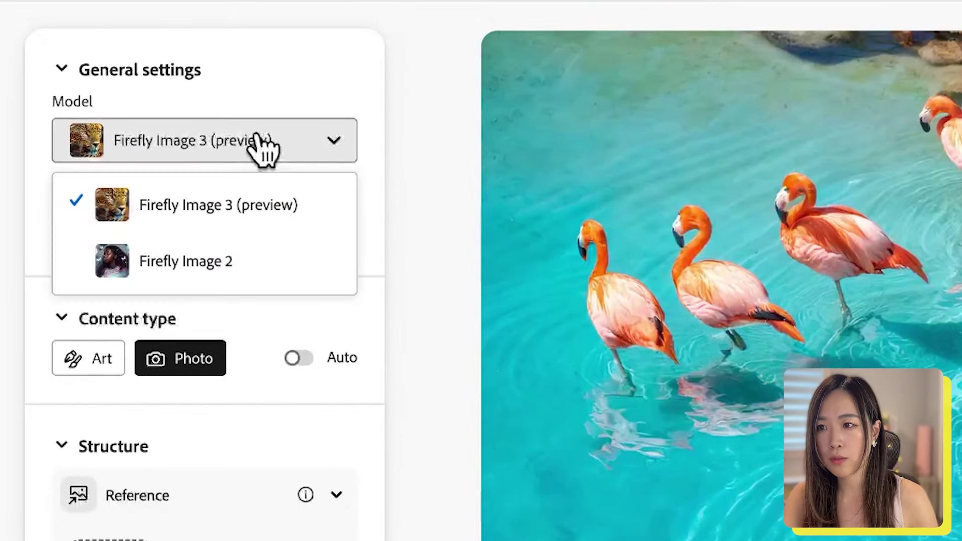
click(268, 206)
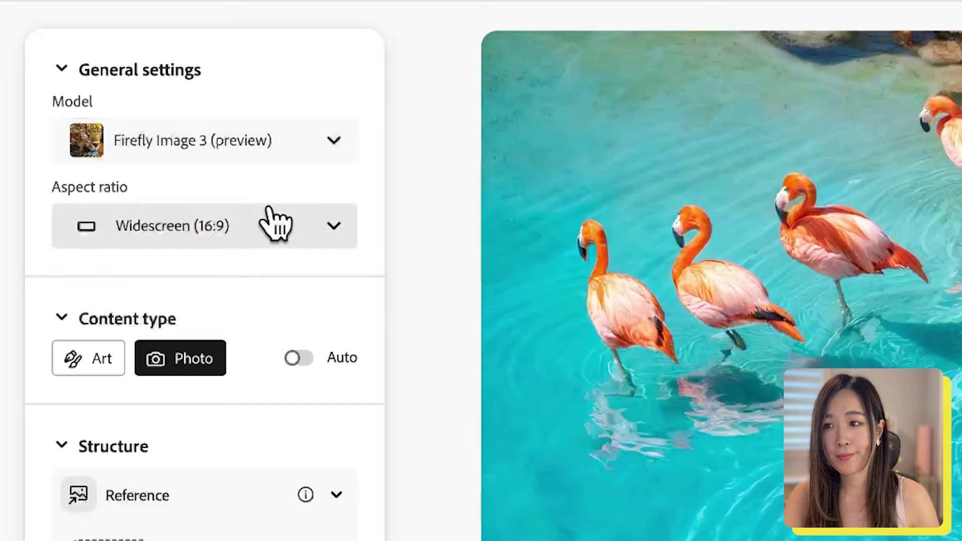
click(347, 226)
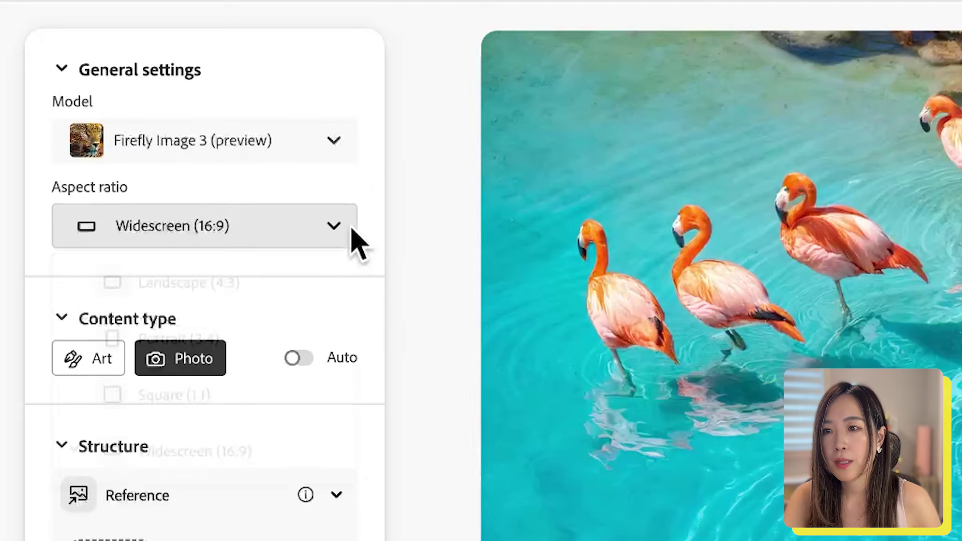
click(299, 398)
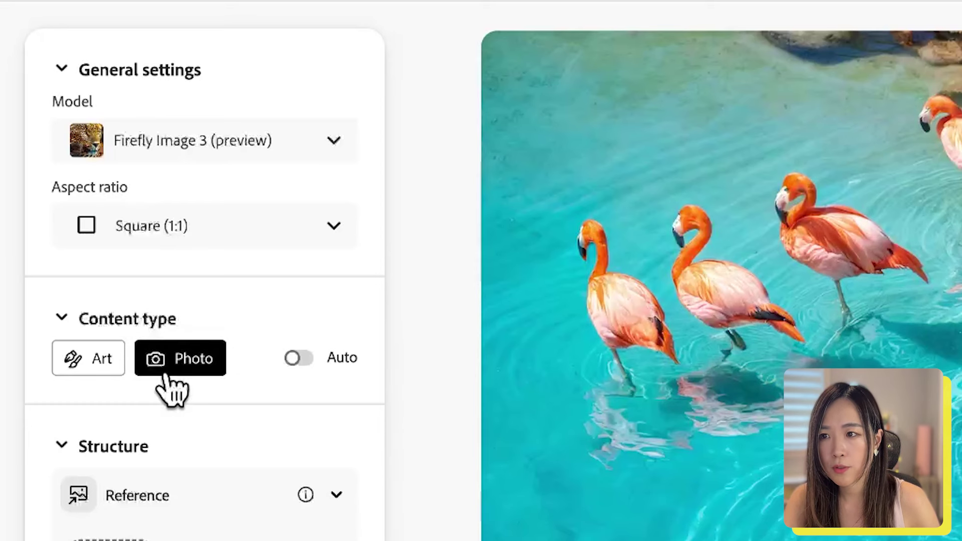
scroll(167, 378, down, 5)
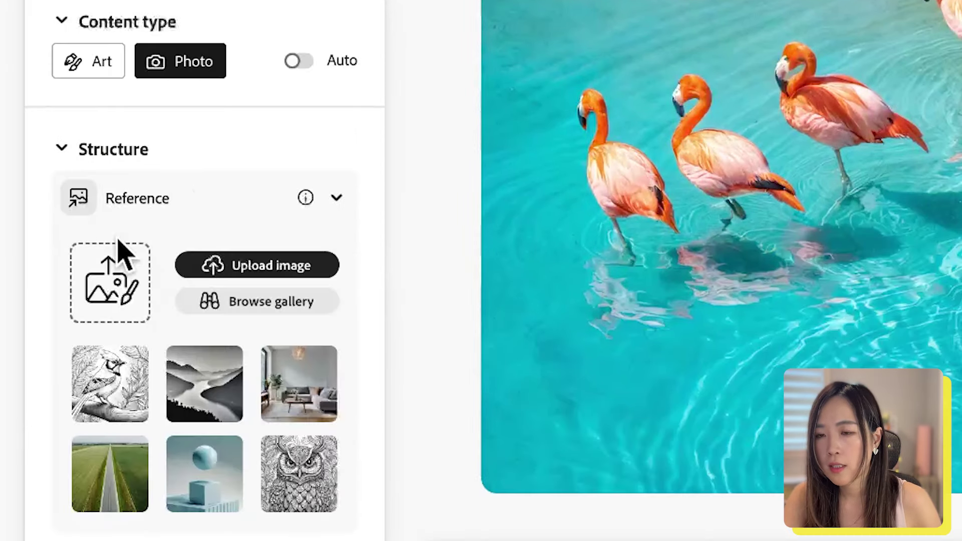
Upload the purple pouch mockup as the Structure reference and raise its strength to maximum
click(115, 301)
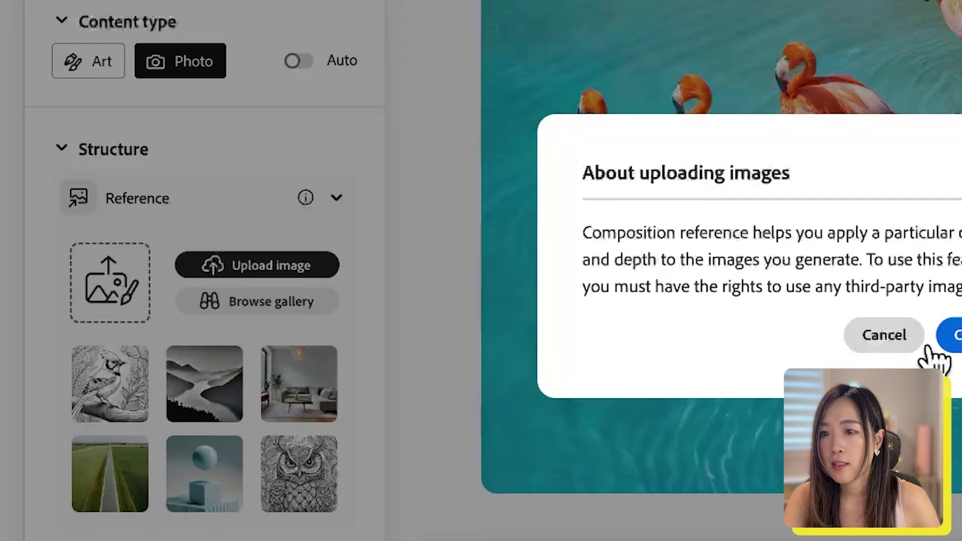
click(944, 336)
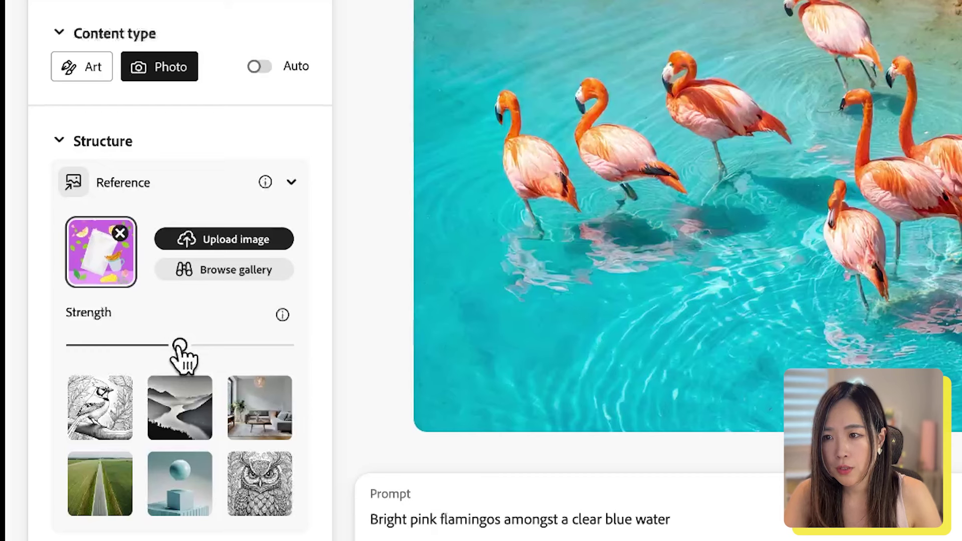
drag(219, 350, 313, 352)
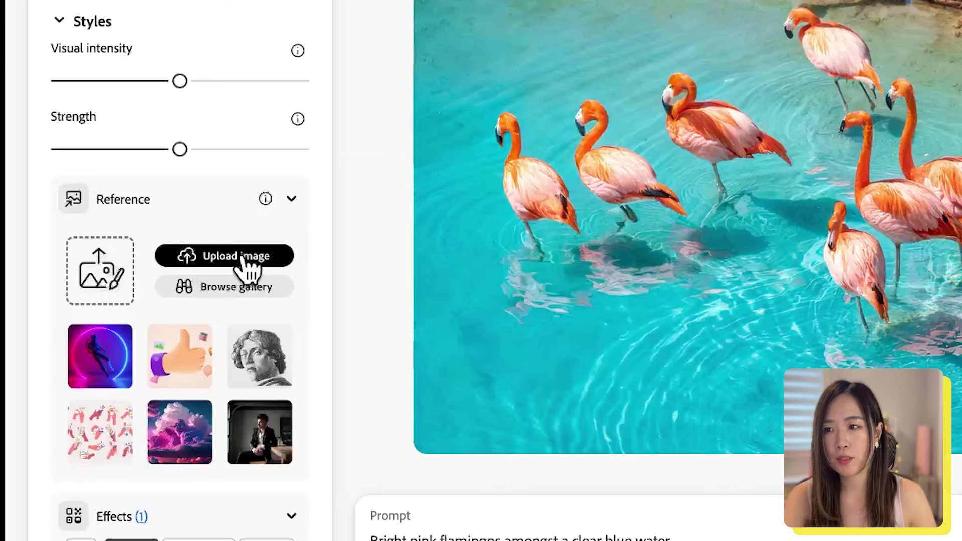
Add the Hyper realistic effect from the style reference options
click(231, 288)
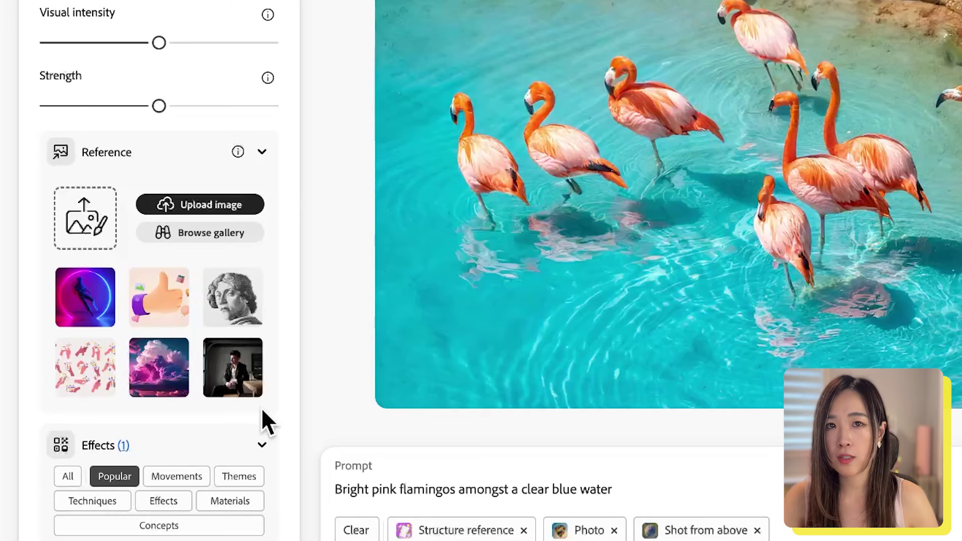
scroll(262, 410, down, 5)
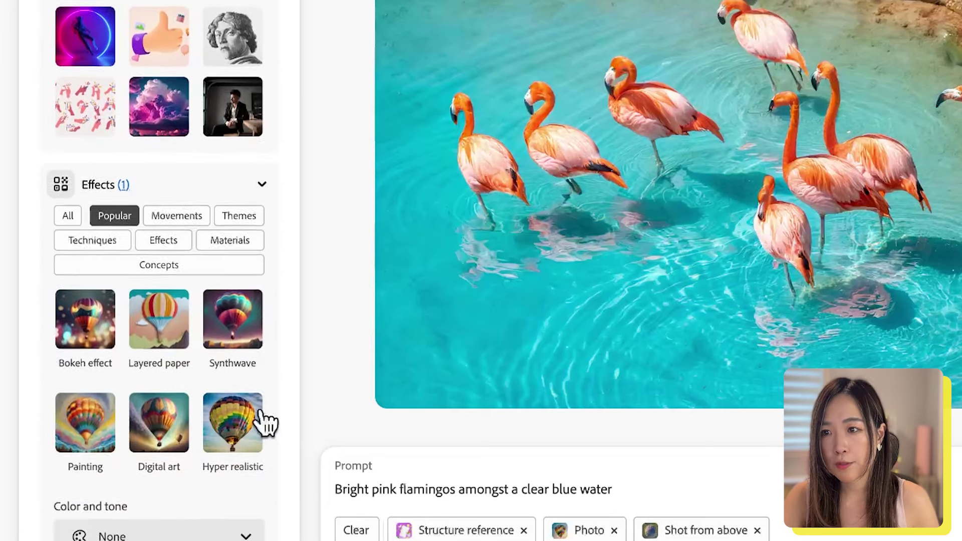
scroll(260, 412, down, 3)
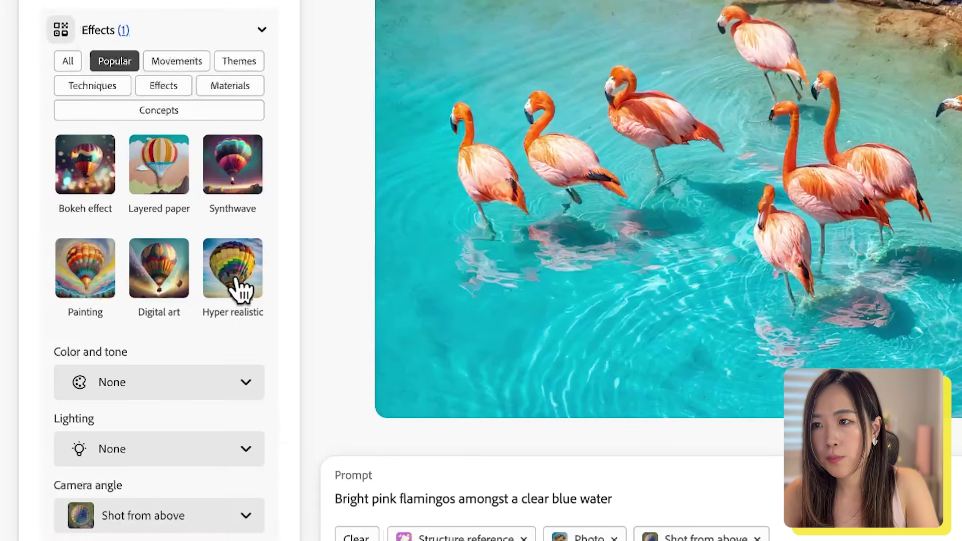
click(241, 290)
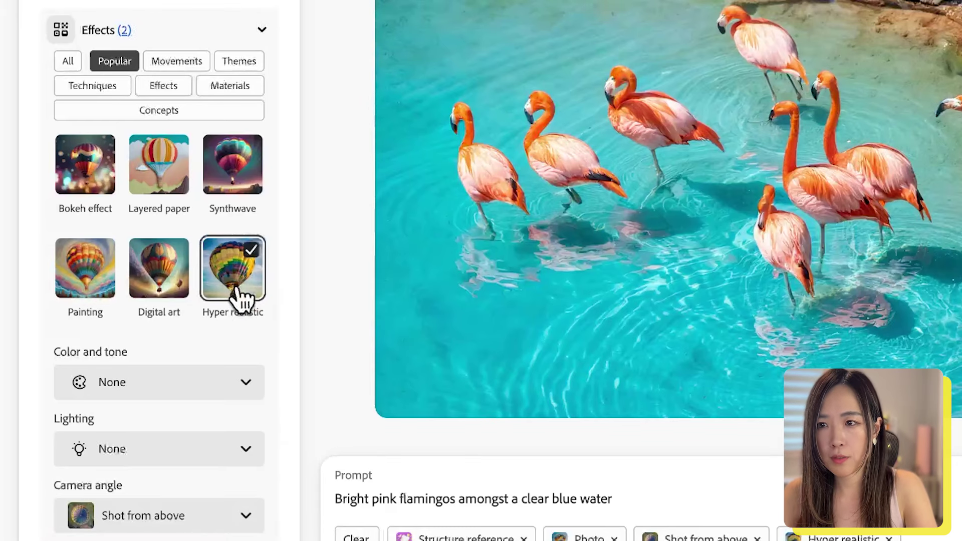
Set colour tone to Vibrant colors, lighting to Studio light, and remove the Shot from above angle
click(201, 383)
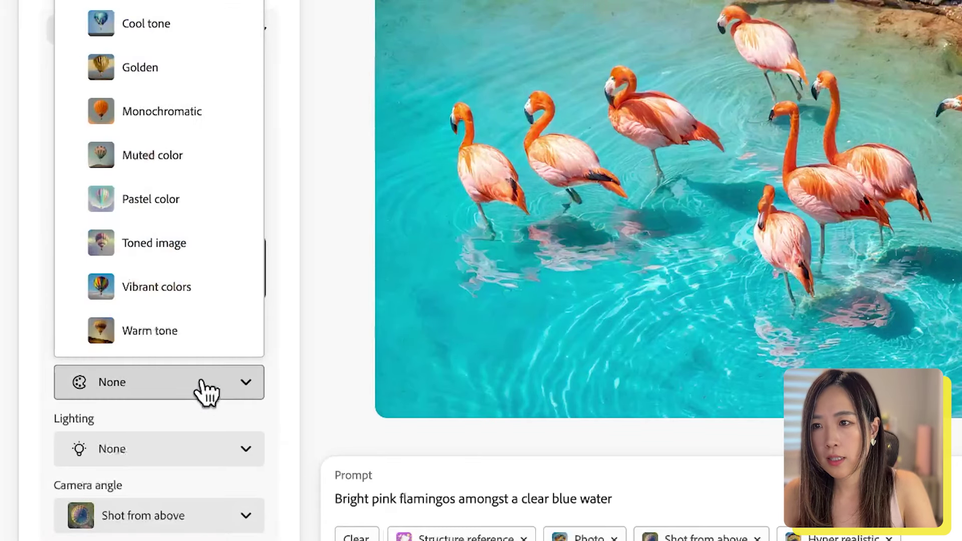
click(193, 285)
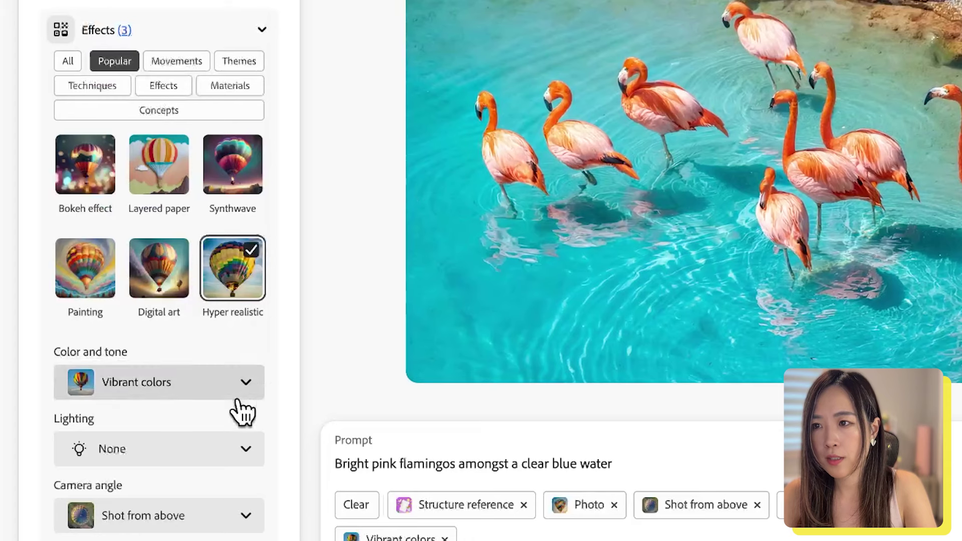
click(248, 456)
click(190, 357)
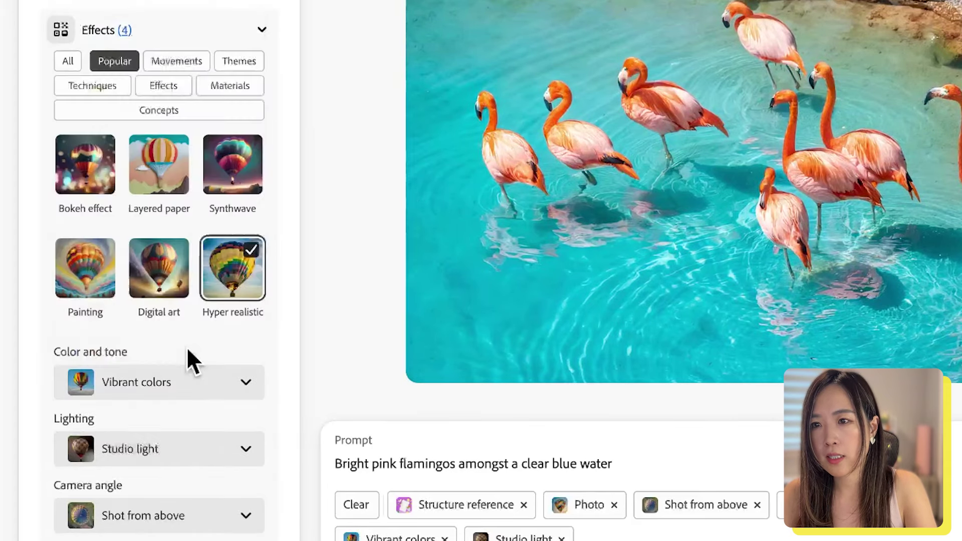
click(246, 516)
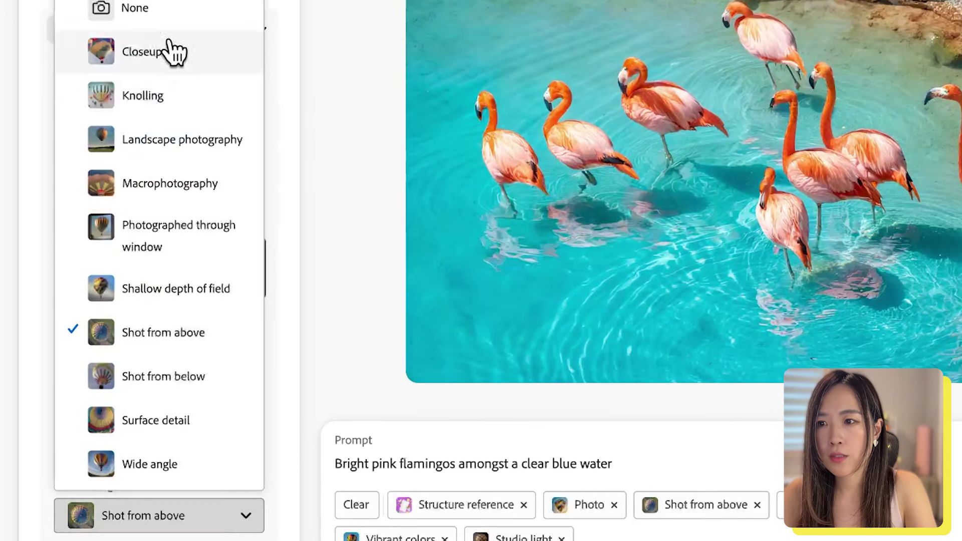
click(151, 10)
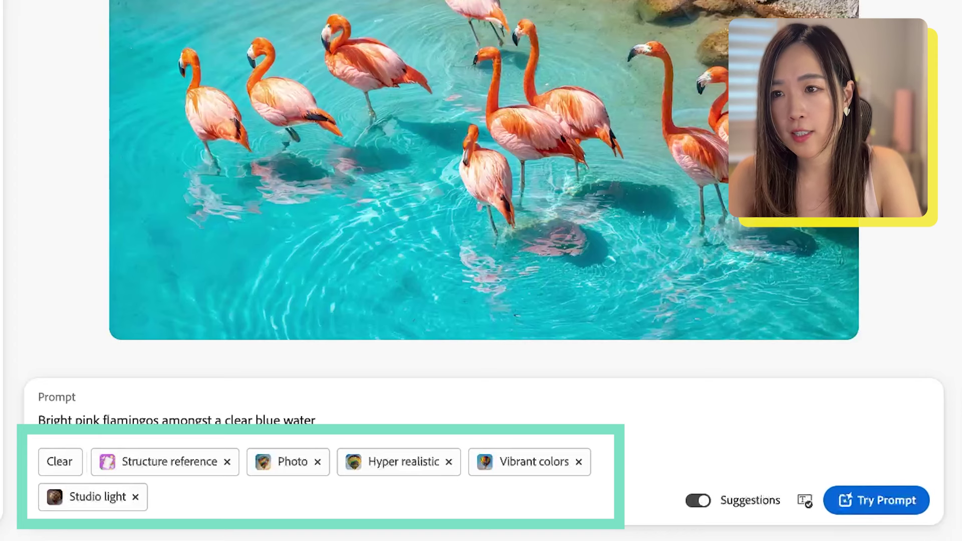
Replace the flamingo prompt with a 'dynamic product photography of' floating pouch prompt and generate
triple_click(214, 422)
key(BackSpace)
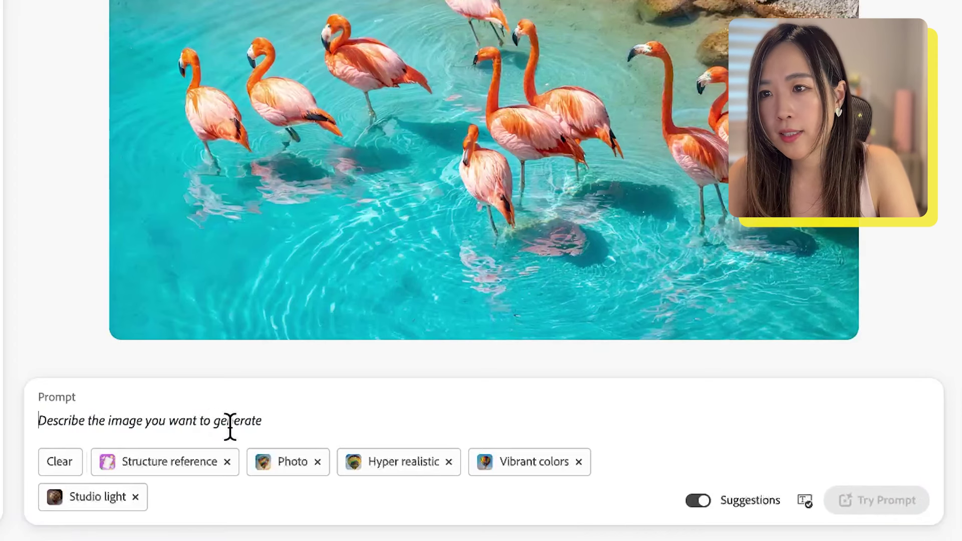
text(dynamic product photogra)
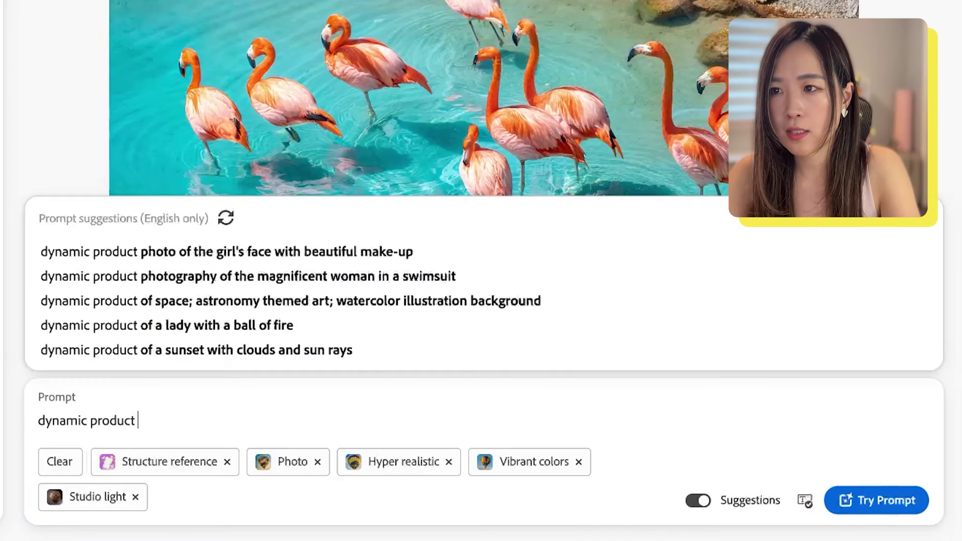
text(phy o)
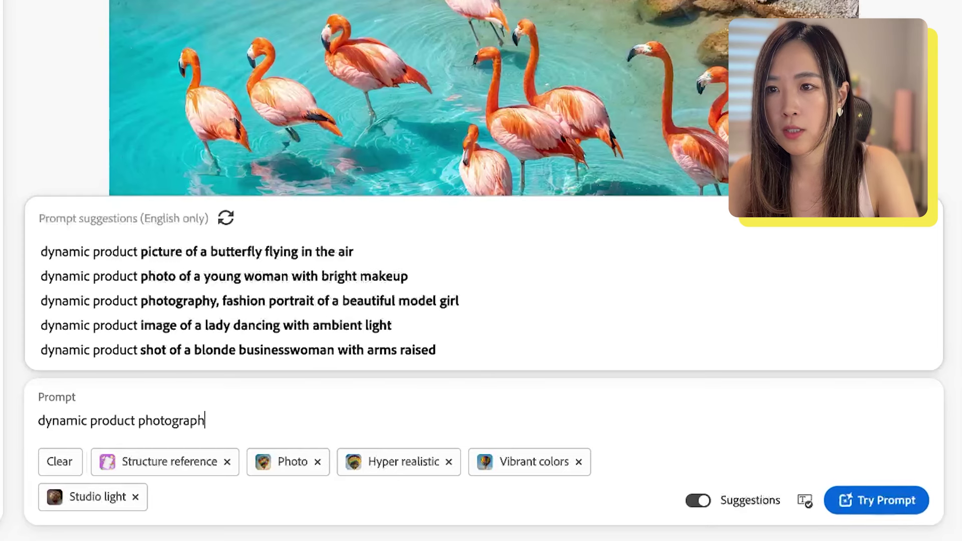
text(f)
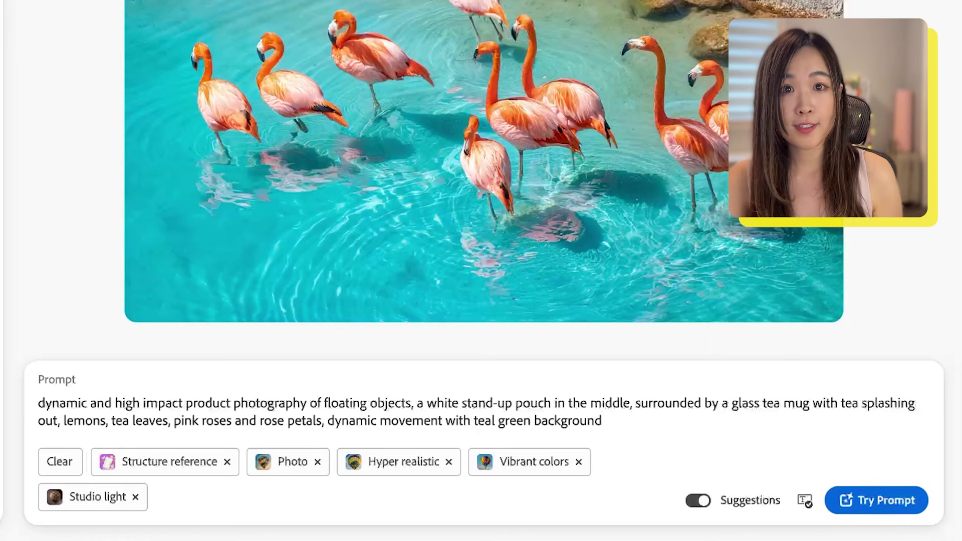
click(896, 501)
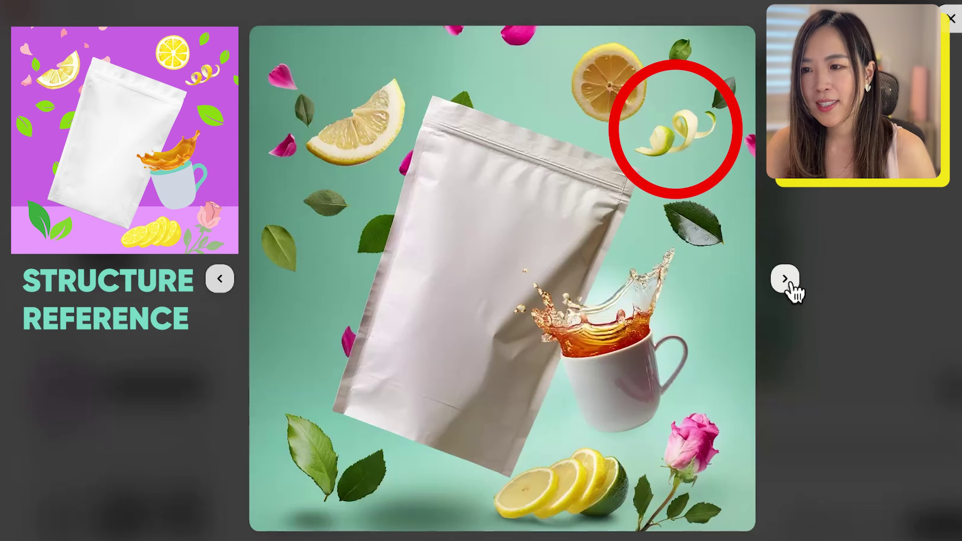
Step through the next four generated pouch images to compare them
click(790, 284)
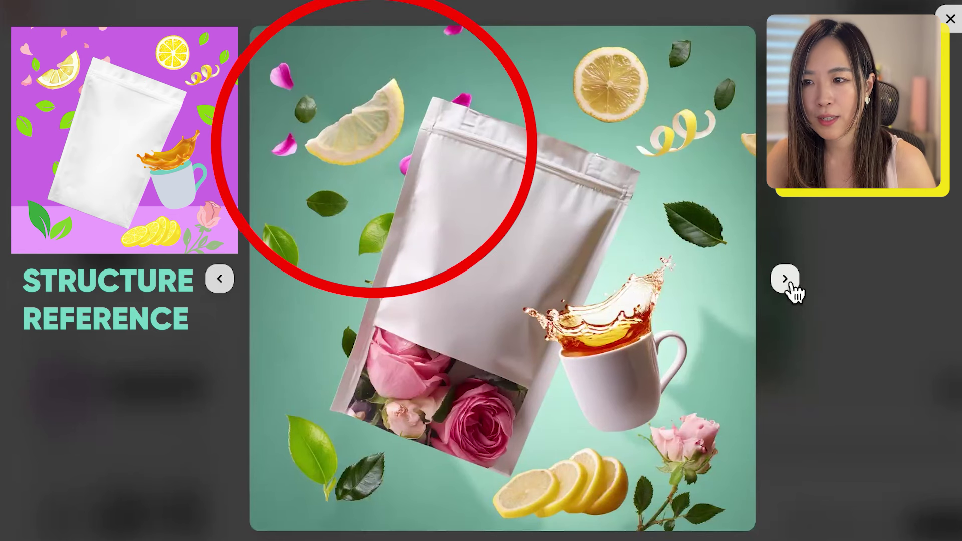
click(790, 284)
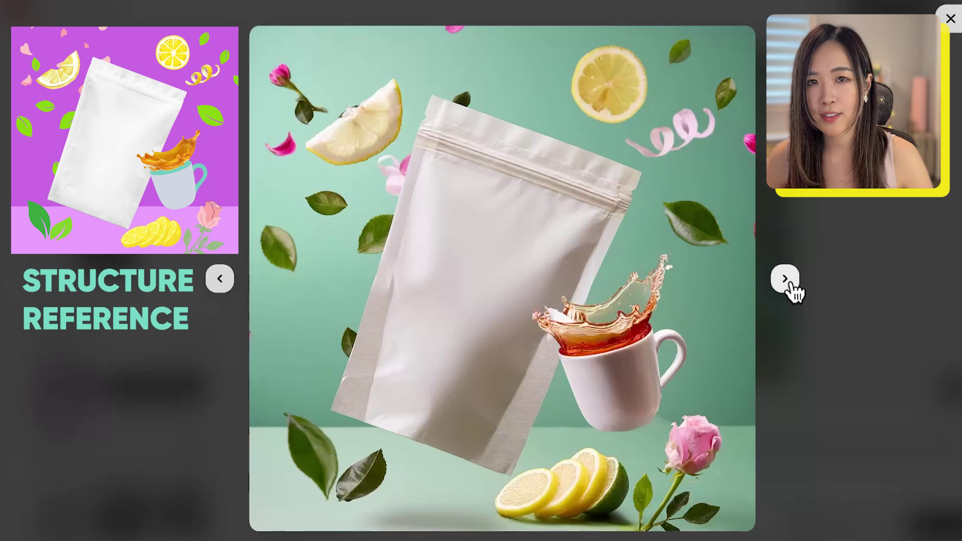
click(791, 284)
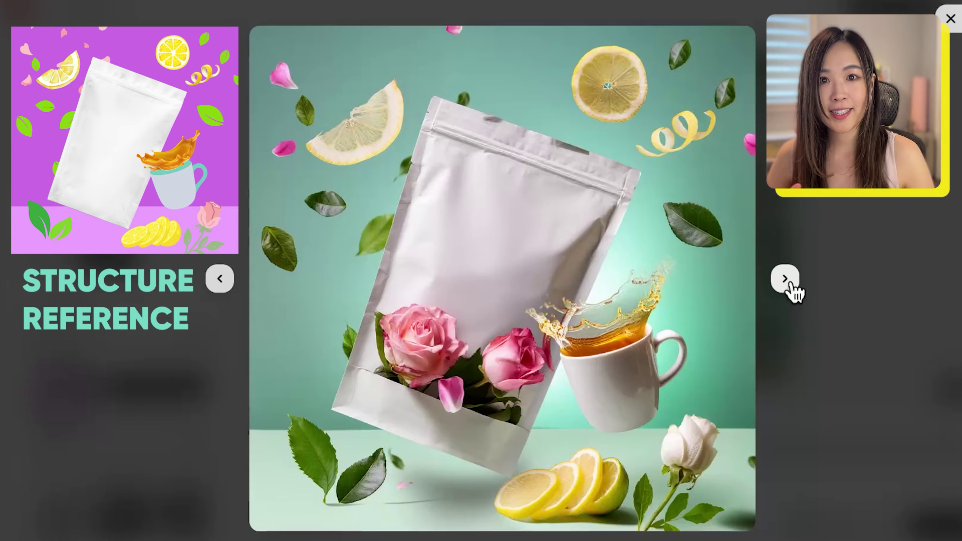
click(791, 283)
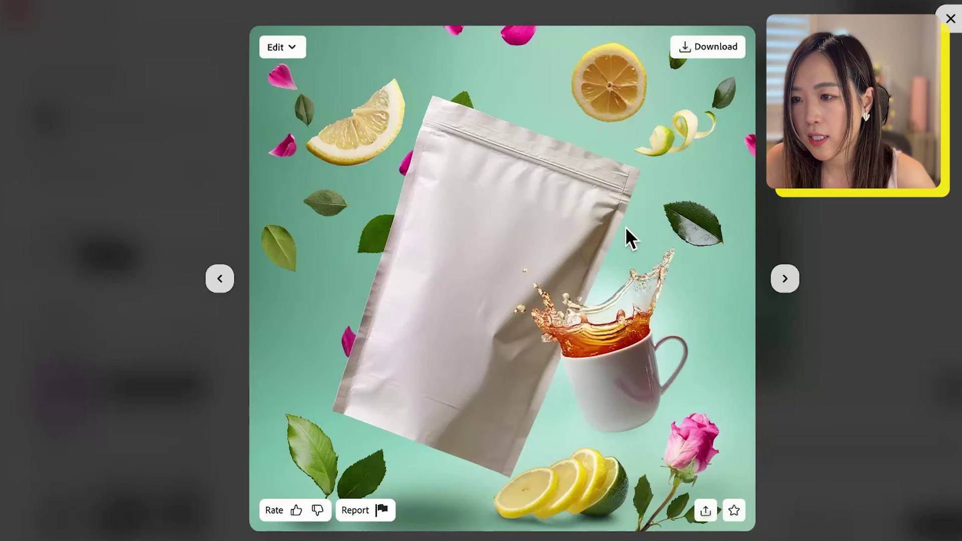
Start Generative Fill and paint over the bag surface with a 40px Insert brush
click(299, 47)
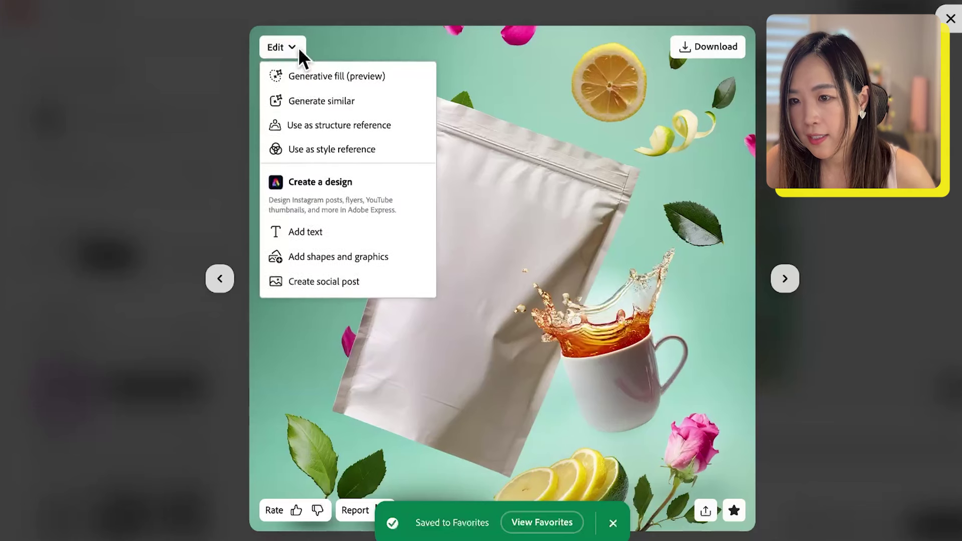
click(310, 80)
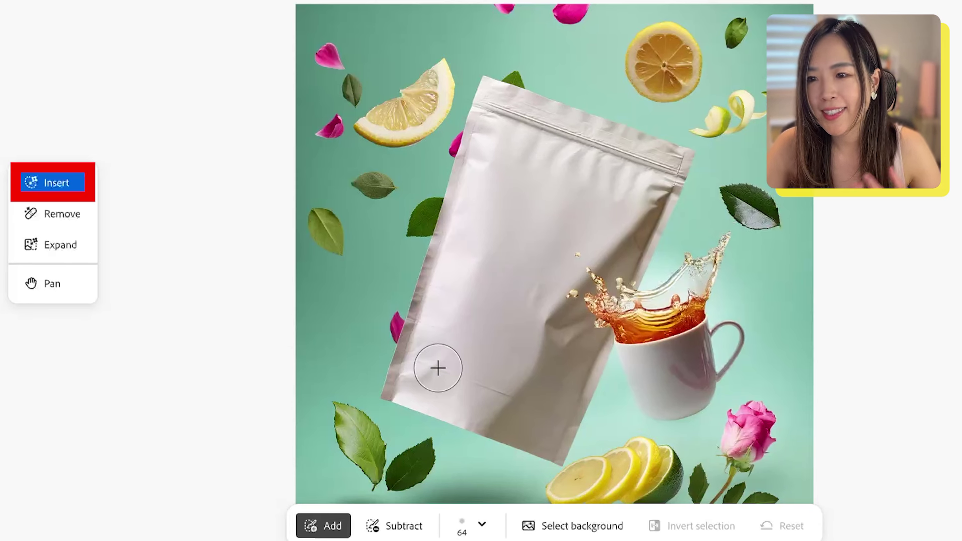
drag(418, 358, 547, 407)
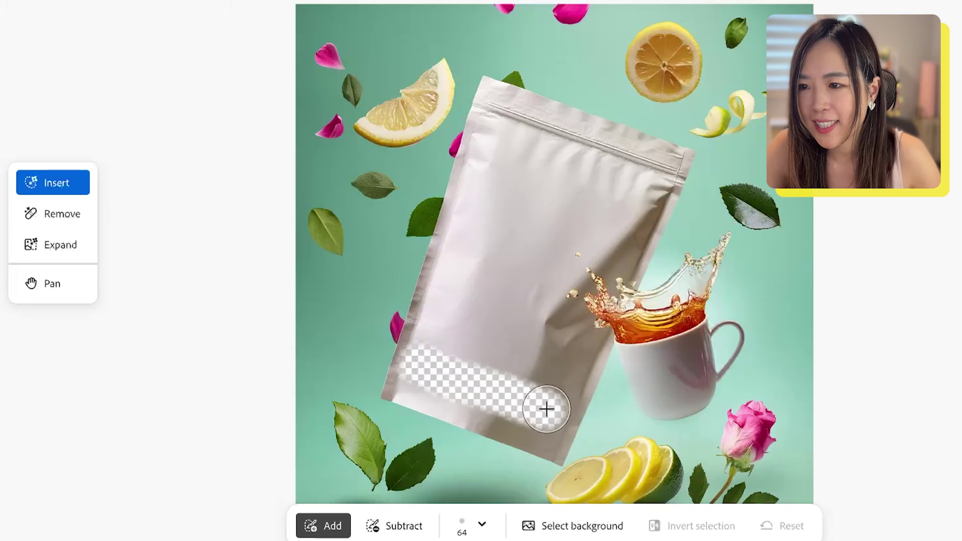
click(425, 526)
drag(423, 355, 393, 355)
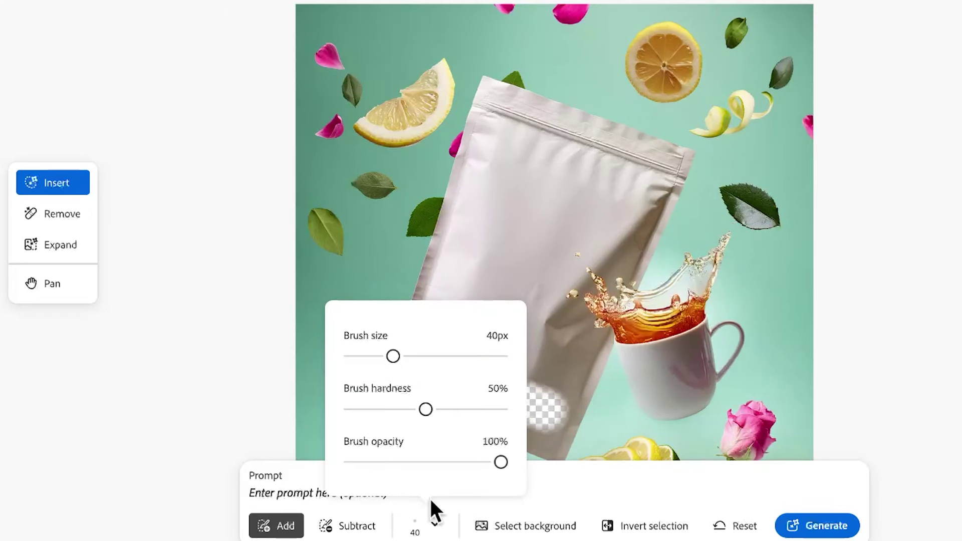
click(541, 493)
mouse_move(531, 157)
mouse_down()
mouse_move(655, 196)
mouse_move(600, 261)
mouse_move(562, 280)
mouse_move(561, 299)
mouse_move(529, 104)
mouse_move(575, 121)
mouse_up()
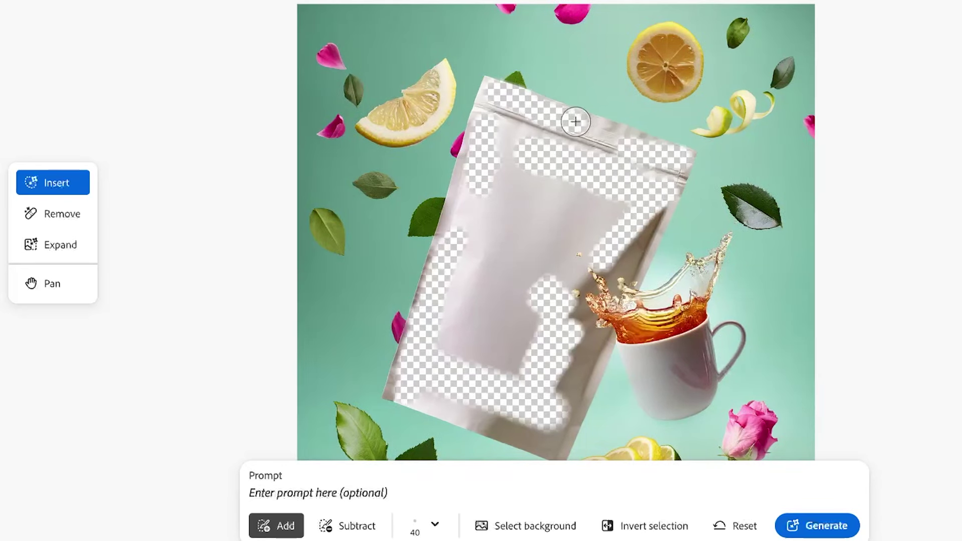
Generate new fill for the bag, compare the variations, and keep the chosen one
click(816, 527)
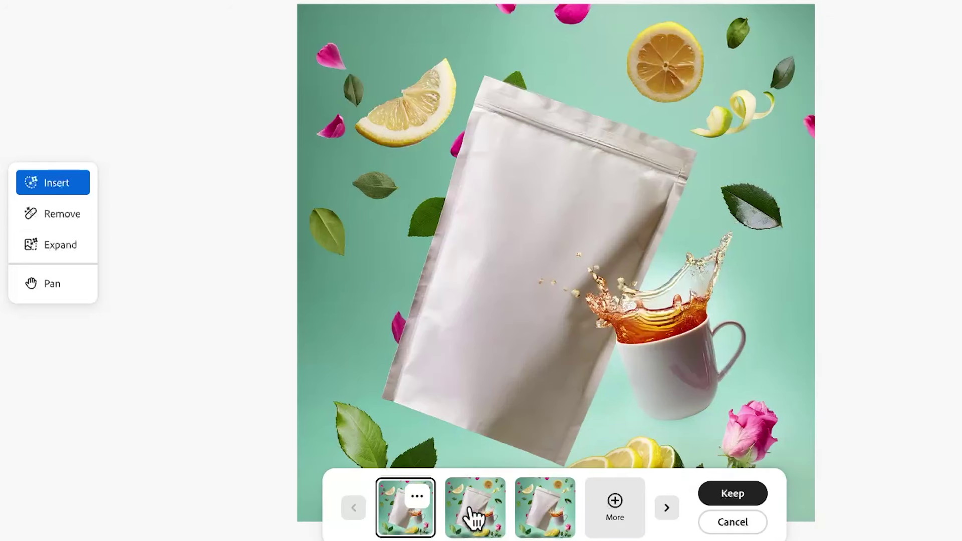
click(471, 507)
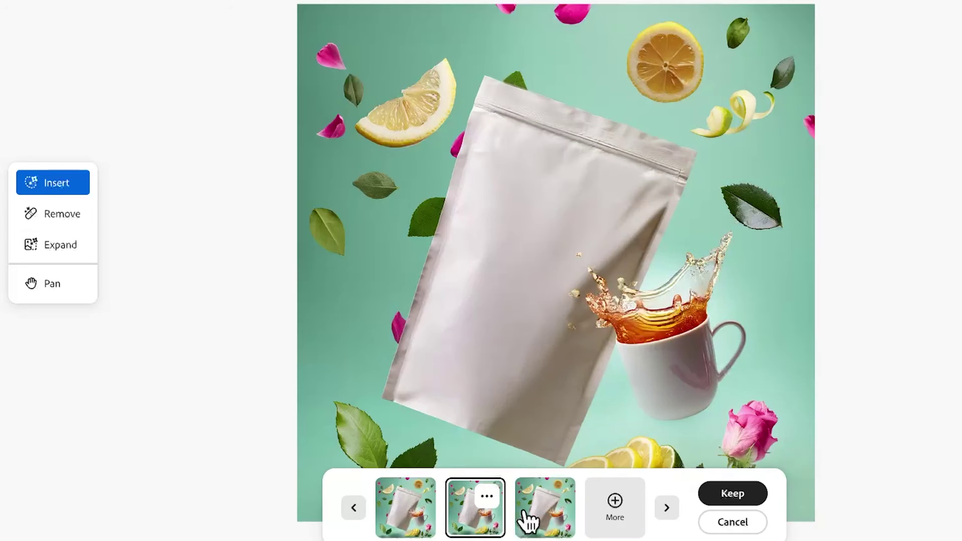
click(531, 511)
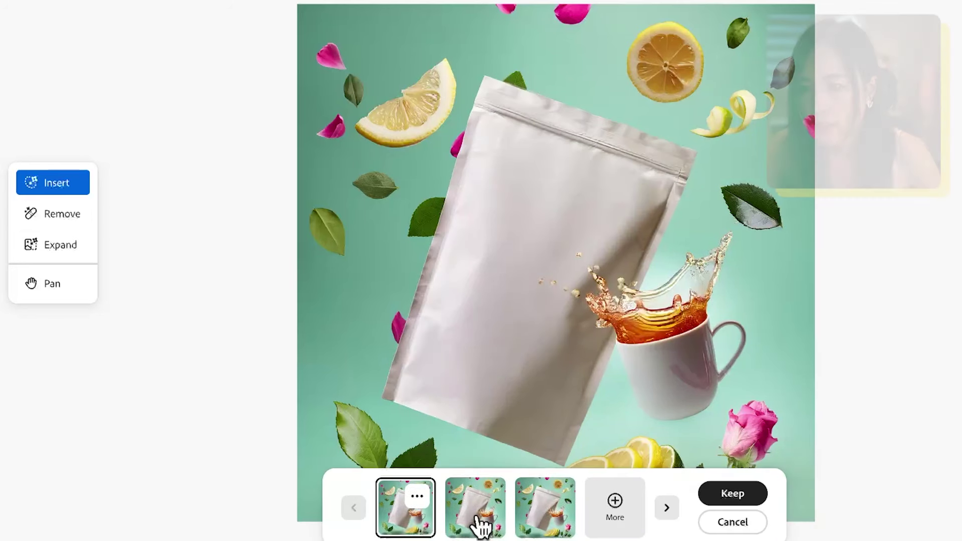
click(480, 519)
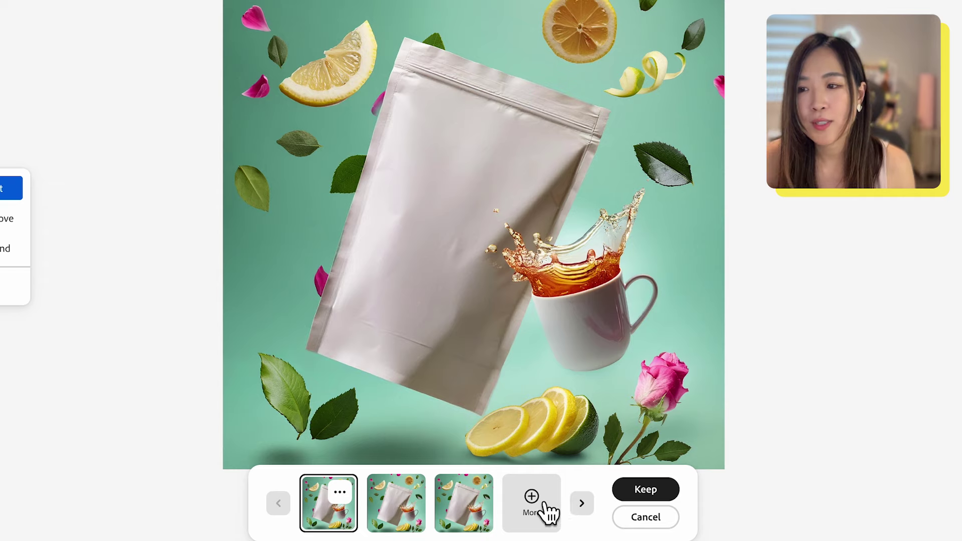
click(619, 504)
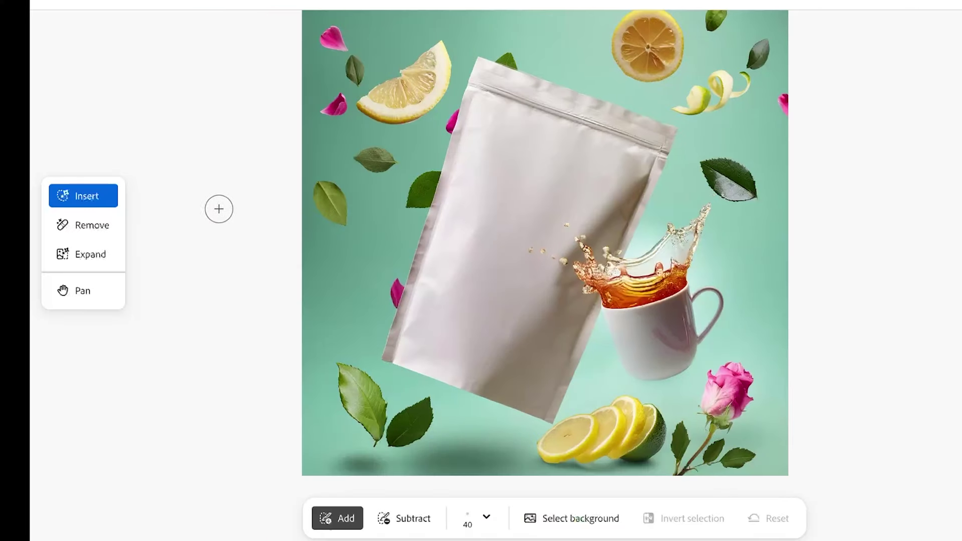
Remove the top-left pink petal using a 40px Remove brush
click(108, 230)
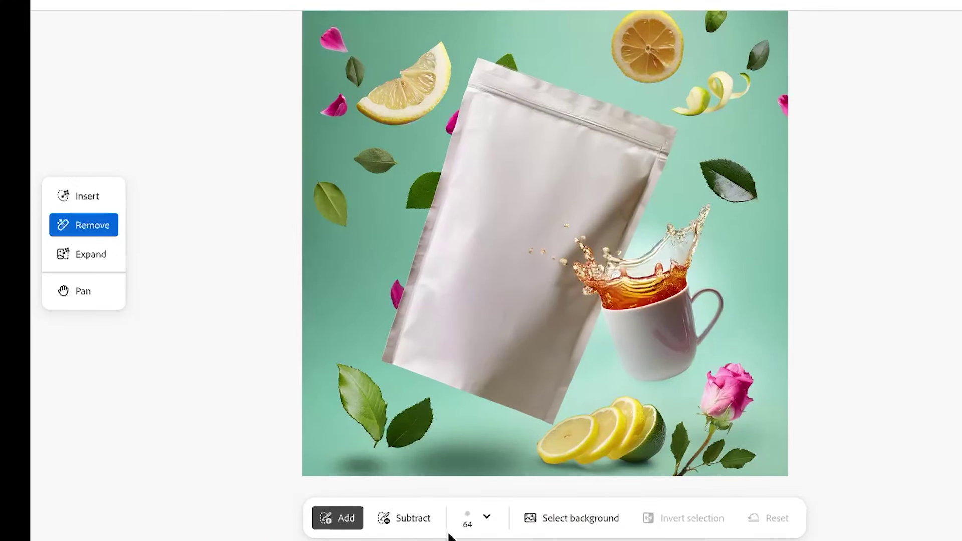
click(476, 521)
drag(474, 359, 445, 361)
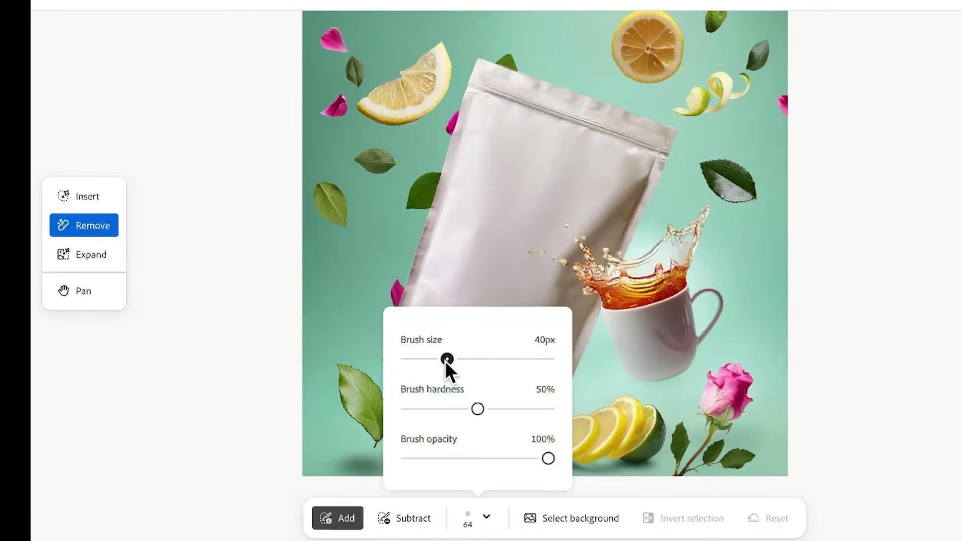
drag(348, 143, 327, 162)
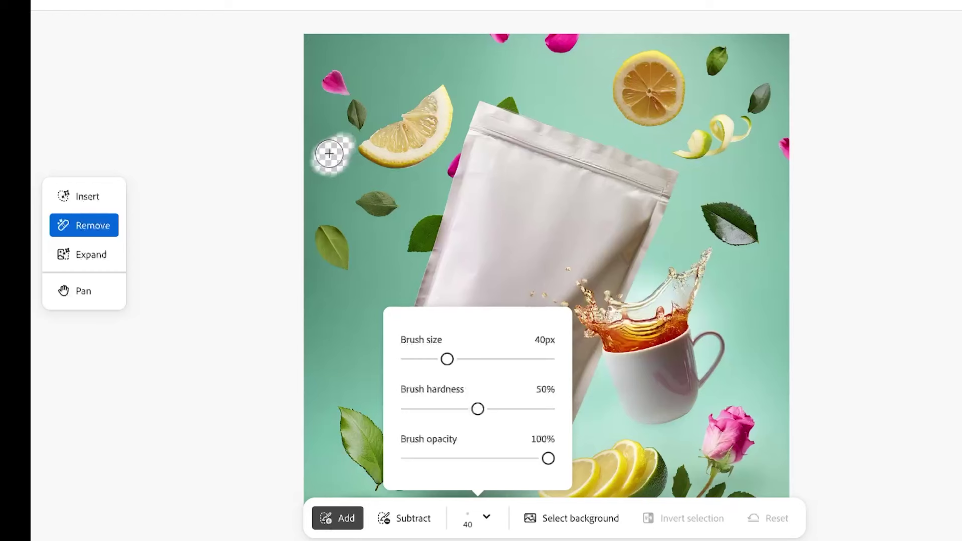
click(791, 522)
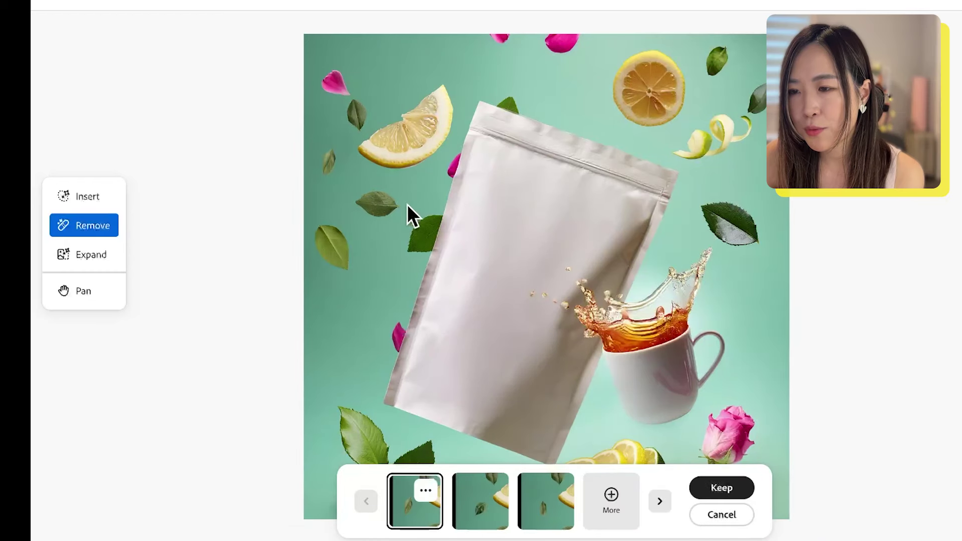
Keep the second removal variation and download the finished image
click(484, 505)
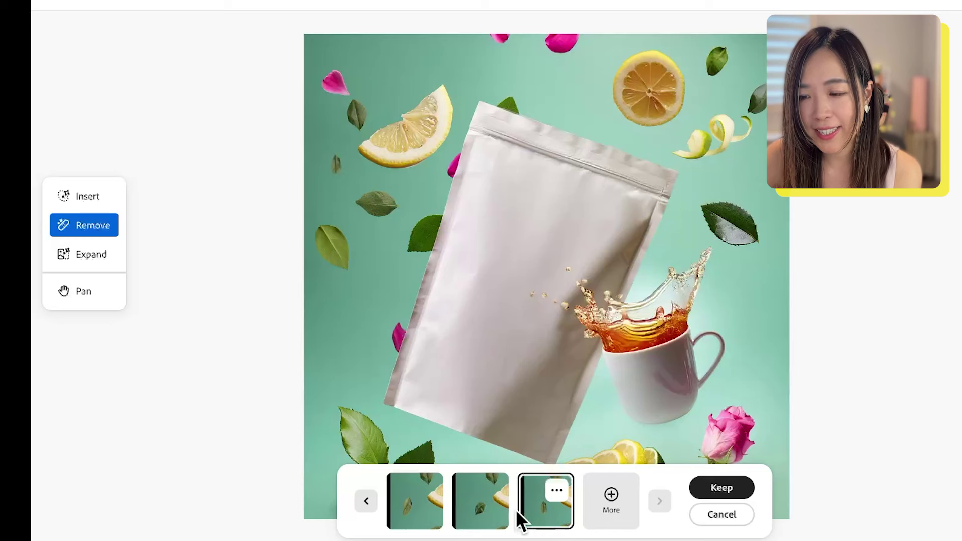
click(416, 518)
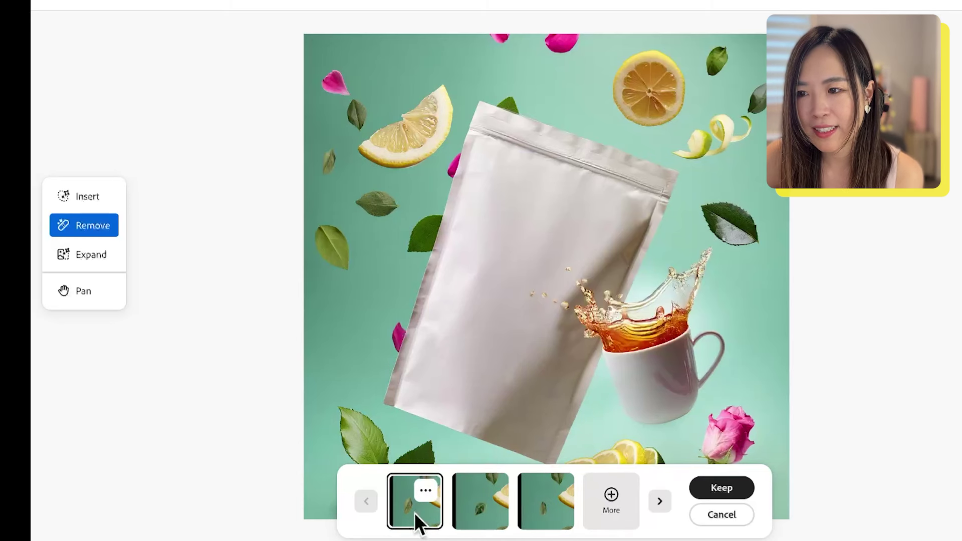
click(470, 516)
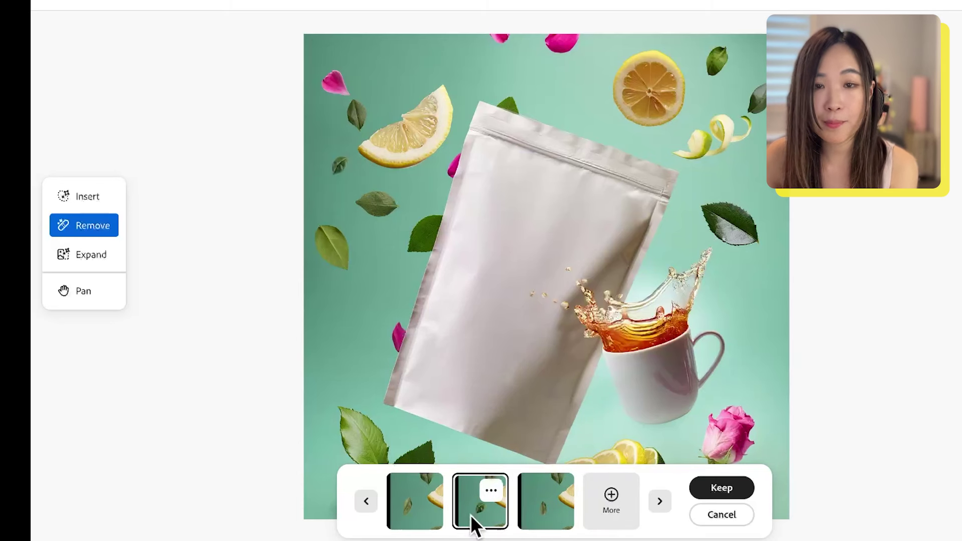
click(709, 483)
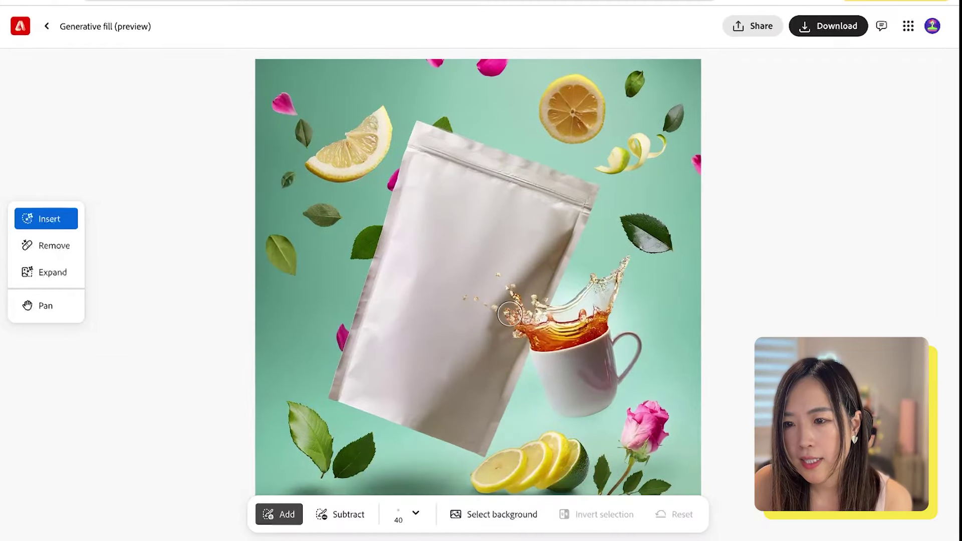
scroll(723, 349, down, 2)
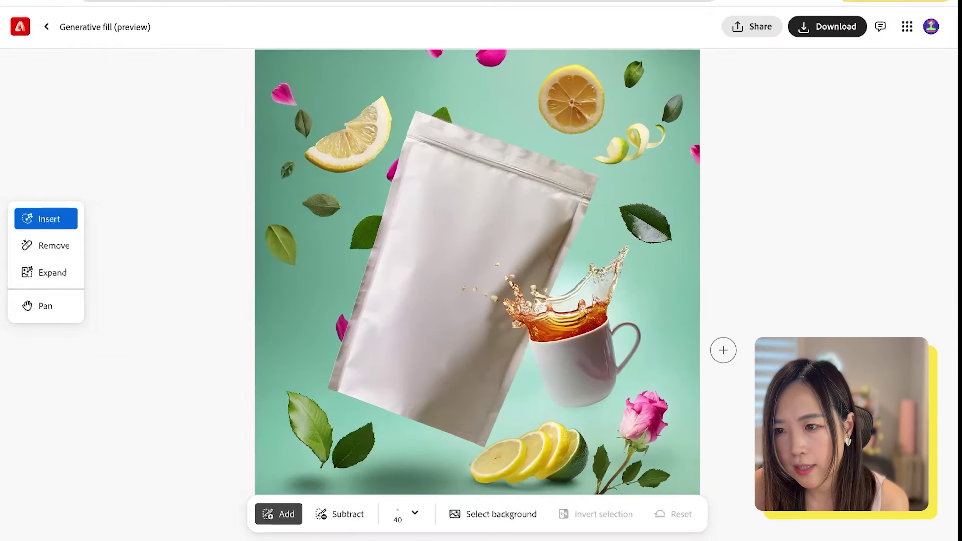
click(850, 27)
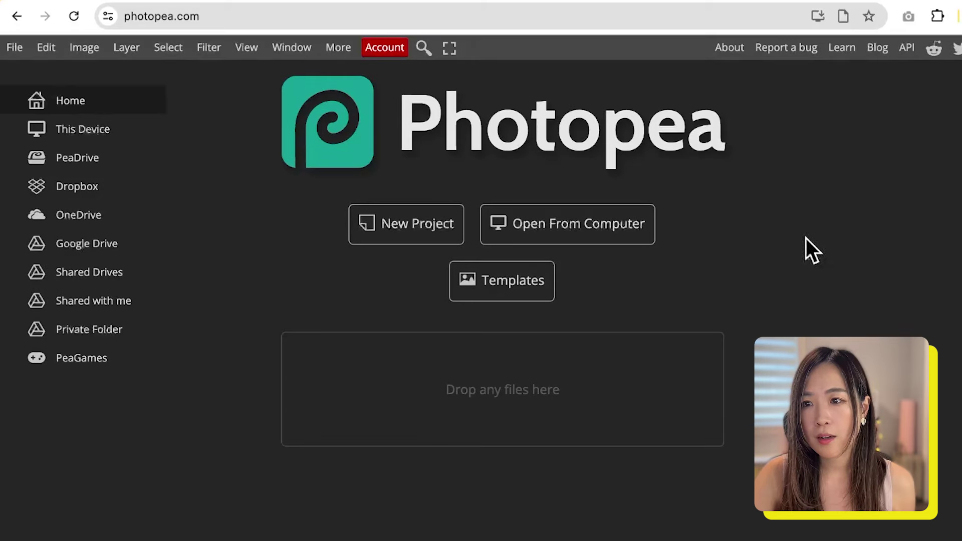
Open the downloaded Firefly pouch PNG from the Images folder in Photopea
click(583, 235)
click(223, 97)
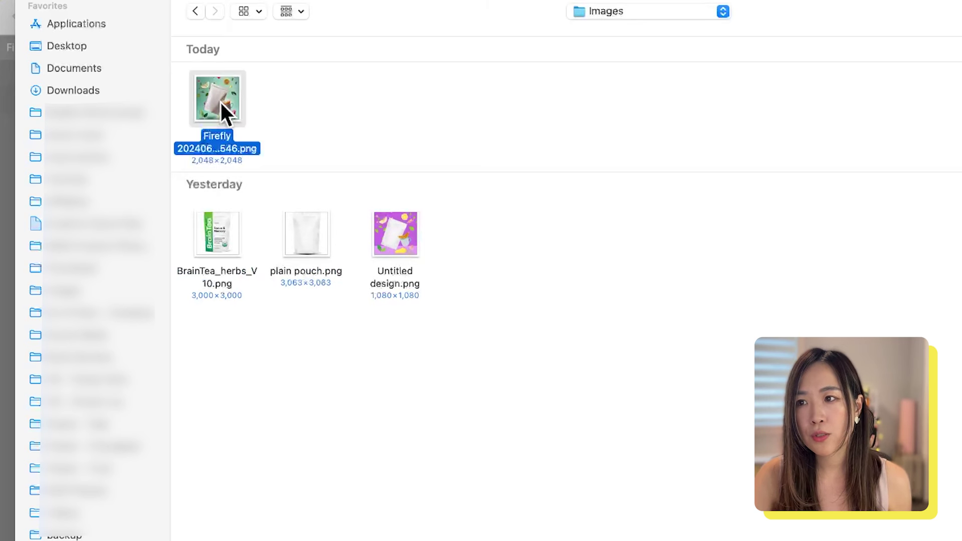
double_click(221, 101)
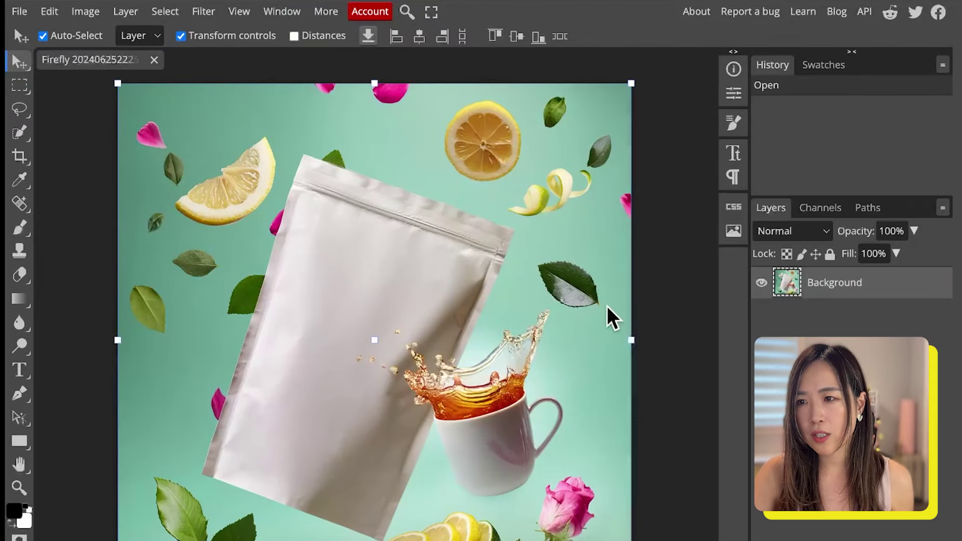
Switch to the Quick Selection tool with a 3 px brush
click(19, 109)
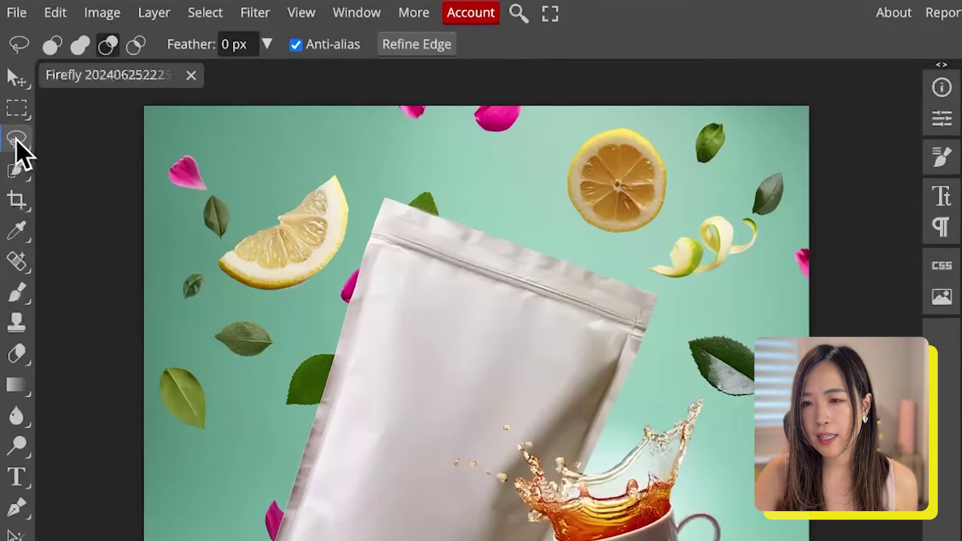
right_click(12, 171)
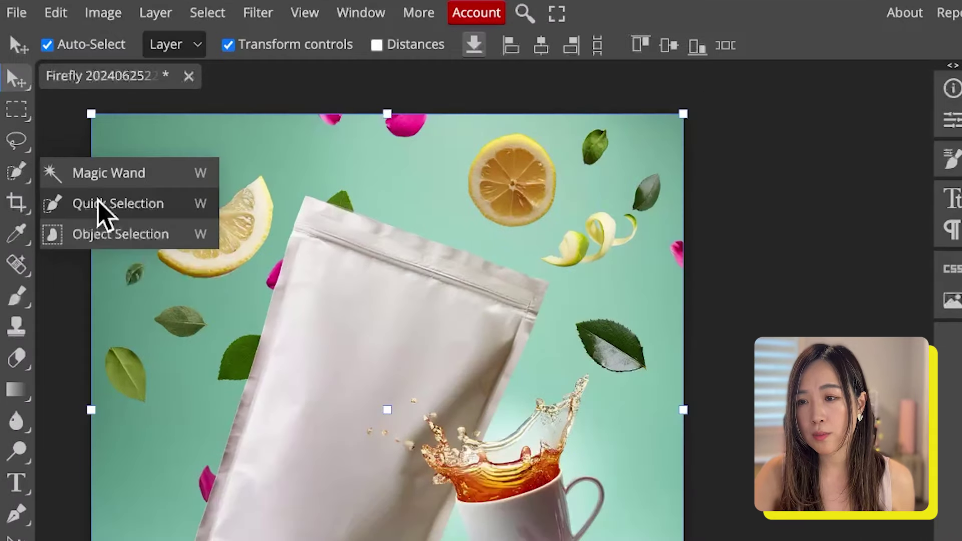
click(117, 204)
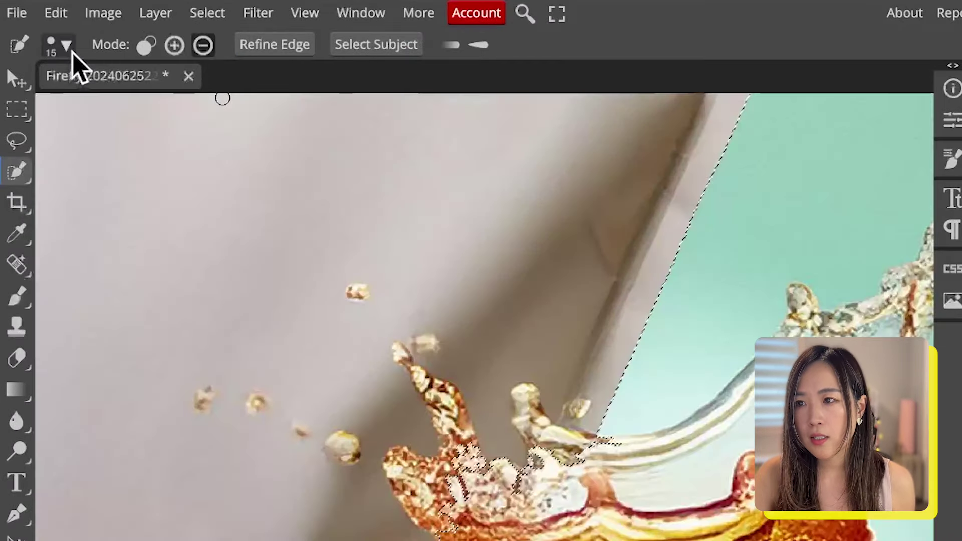
click(66, 44)
drag(149, 99, 167, 99)
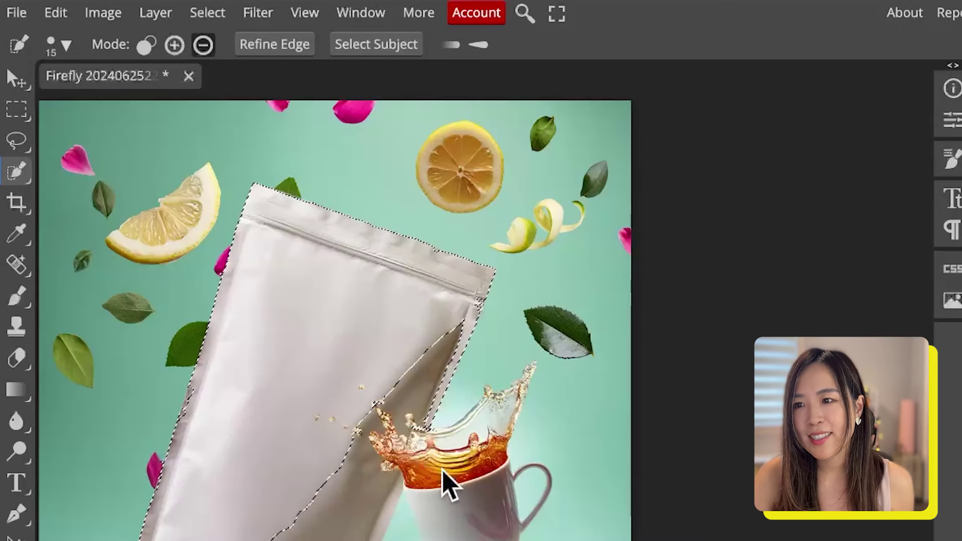
Subtract the splash and cup from the pouch selection, undo the stray background addition, and zoom in
click(441, 470)
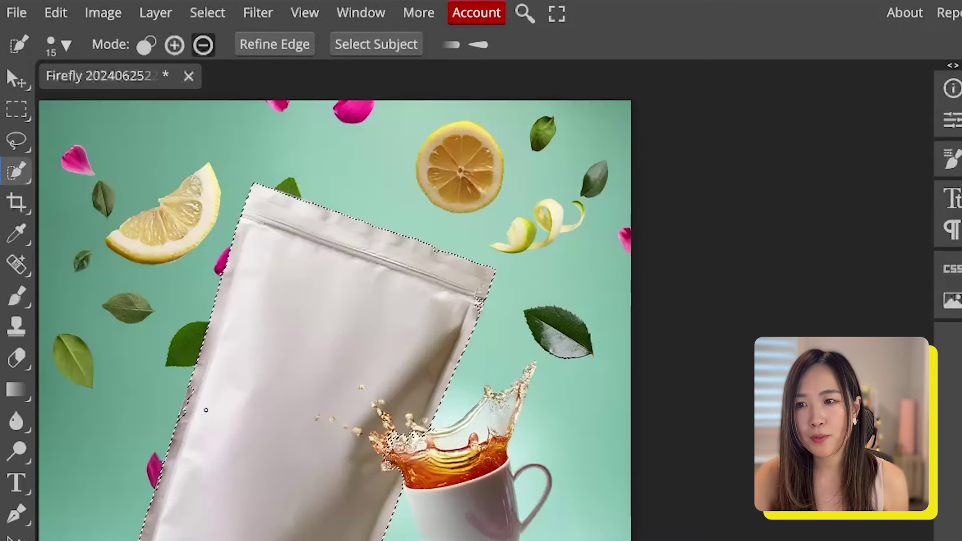
scroll(300, 401, left, 3)
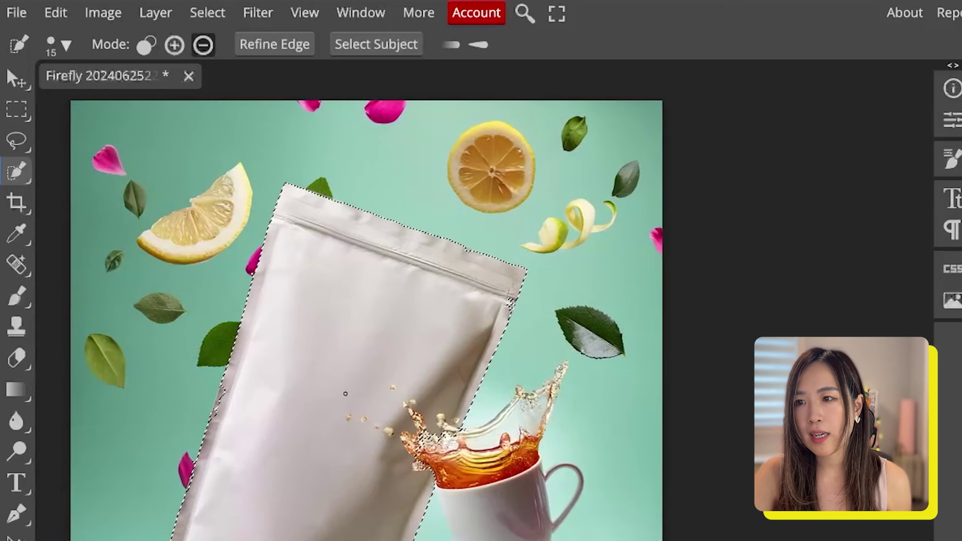
click(174, 45)
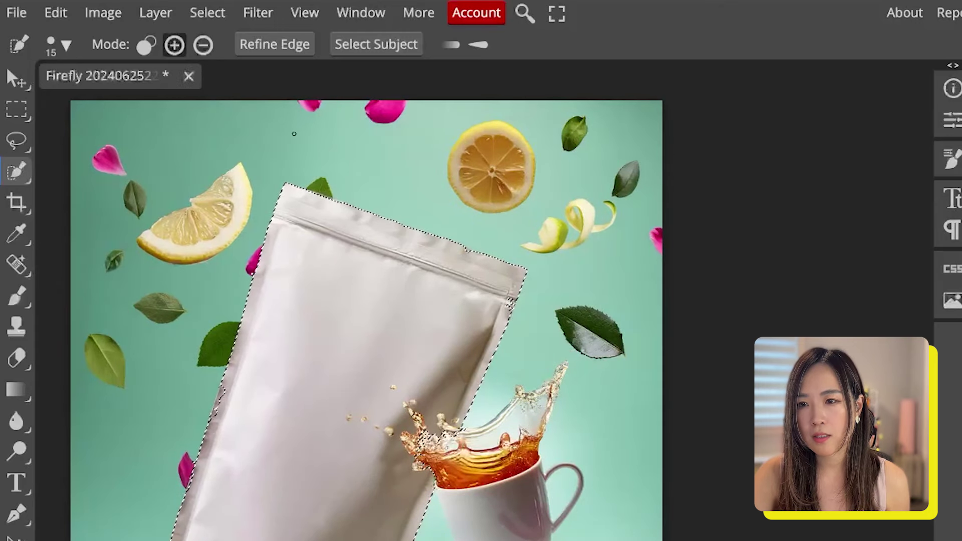
drag(468, 253, 465, 251)
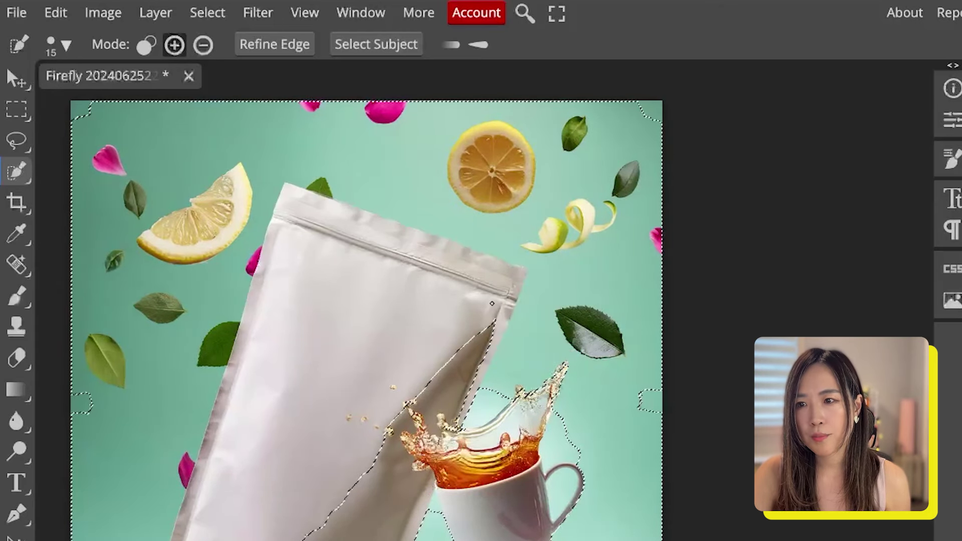
key(ctrl+d)
key(ctrl+z)
scroll(406, 422, up, 5)
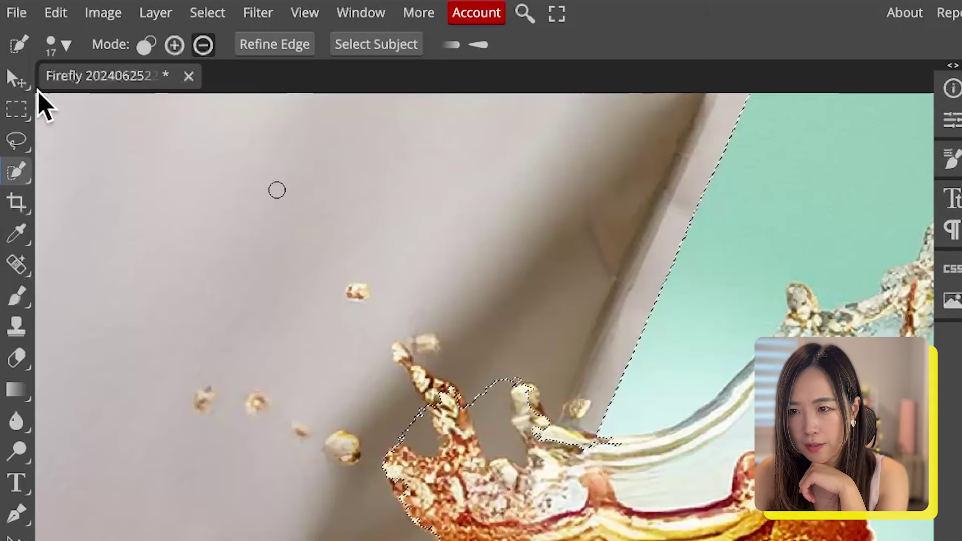
Lasso-add the pouch area around the tea splash back into the selection
click(17, 142)
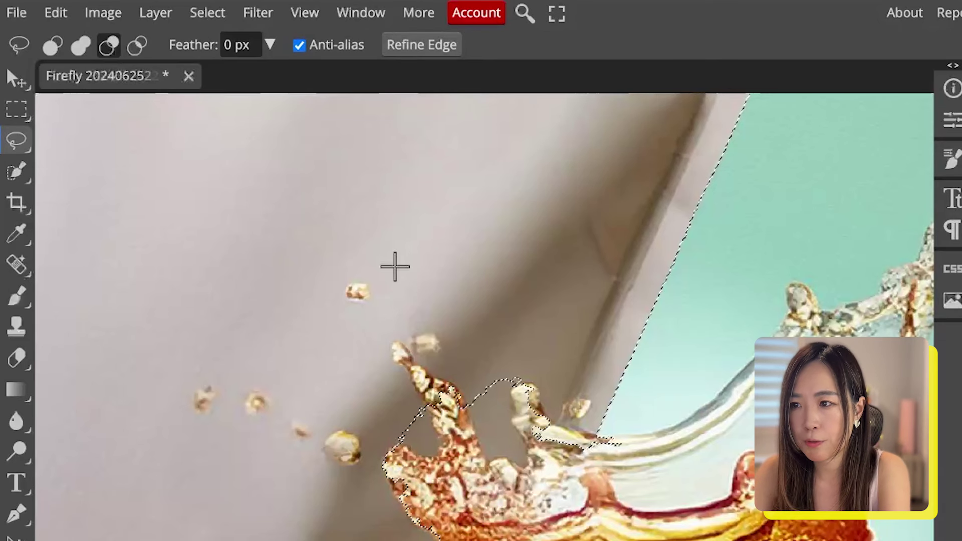
drag(518, 383, 464, 393)
click(81, 44)
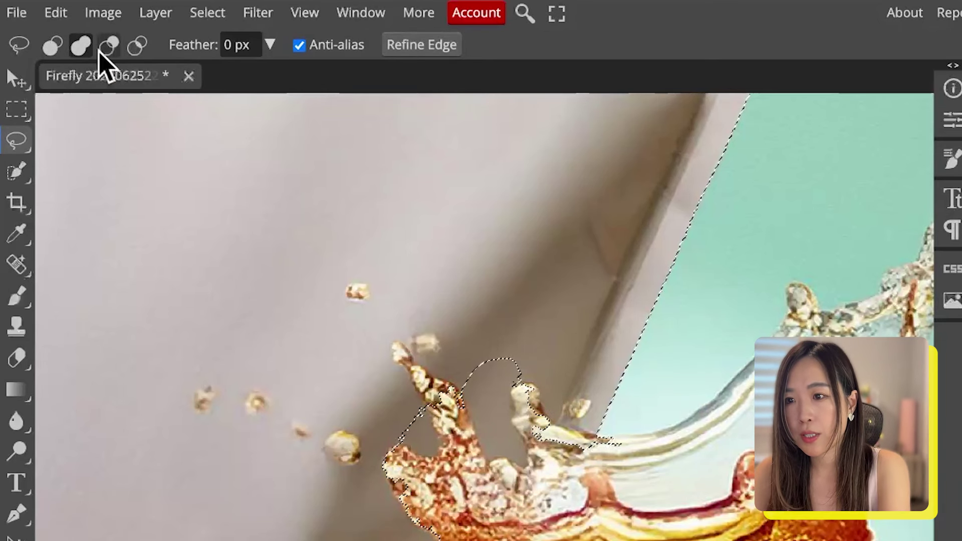
mouse_move(382, 407)
mouse_down()
mouse_move(466, 400)
mouse_move(500, 455)
mouse_move(526, 448)
mouse_move(483, 334)
mouse_move(466, 389)
mouse_move(419, 397)
mouse_move(411, 445)
mouse_move(400, 388)
mouse_move(401, 414)
mouse_up()
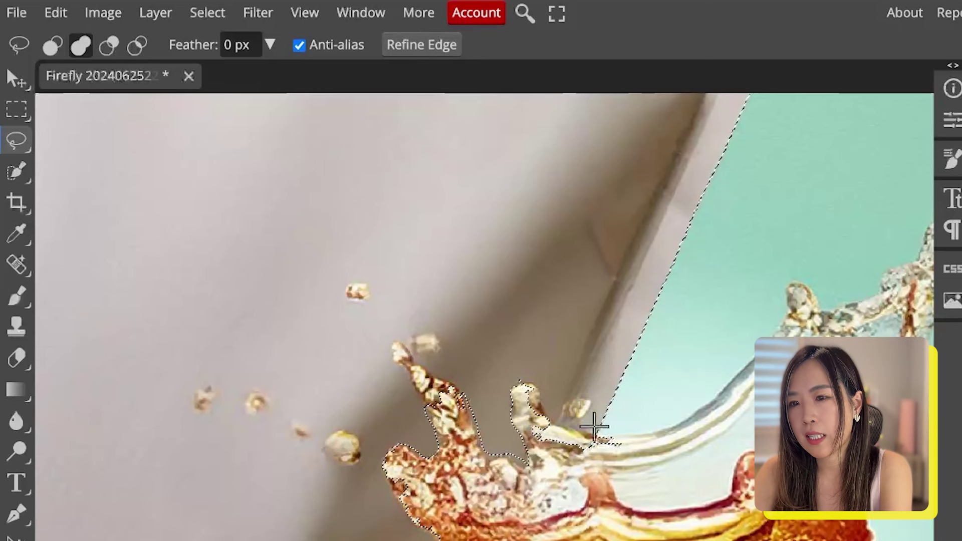
Subtract the small splash droplets from the selection with the lasso
click(109, 45)
mouse_move(390, 357)
mouse_down()
mouse_move(445, 430)
mouse_move(424, 357)
mouse_move(361, 285)
mouse_move(351, 332)
mouse_up()
mouse_move(345, 431)
mouse_down()
mouse_move(326, 450)
mouse_move(323, 441)
mouse_up()
mouse_move(250, 387)
mouse_down()
mouse_move(269, 399)
mouse_move(190, 411)
mouse_move(210, 387)
mouse_up()
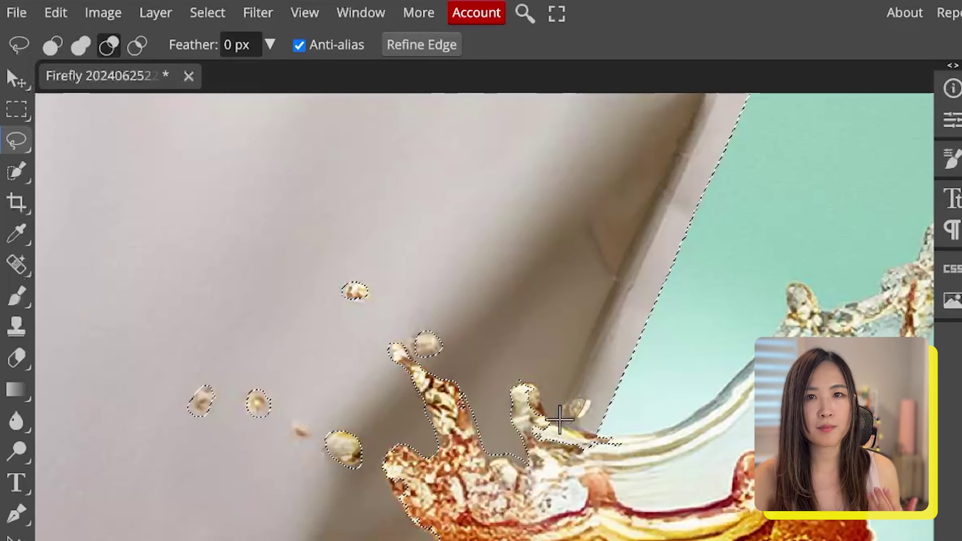
scroll(559, 419, right, 1)
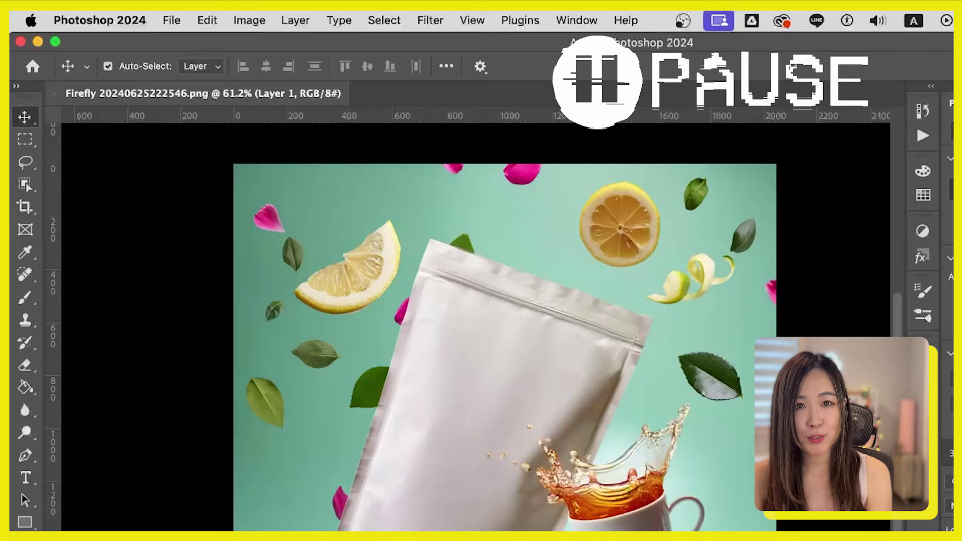
Select the whole pouch with one Object Selection tool click
click(25, 185)
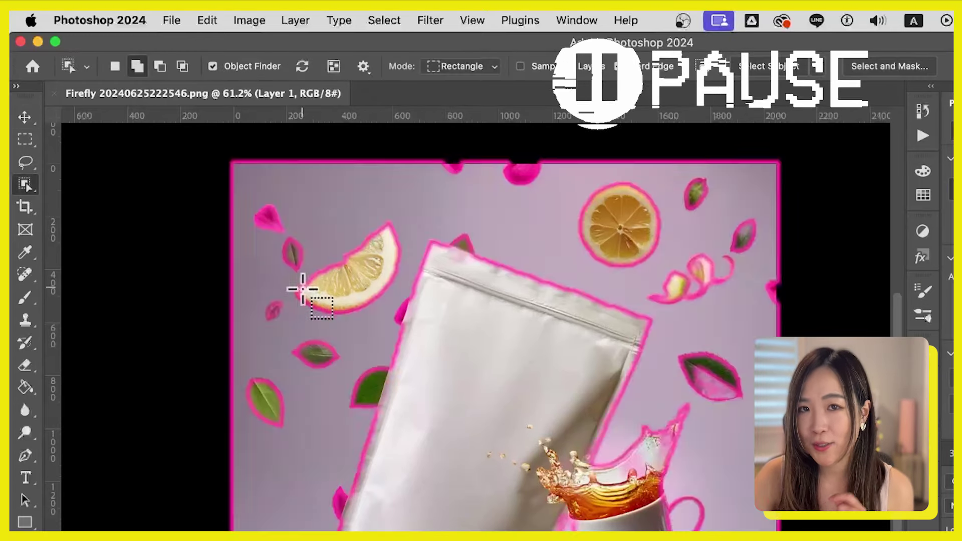
click(485, 378)
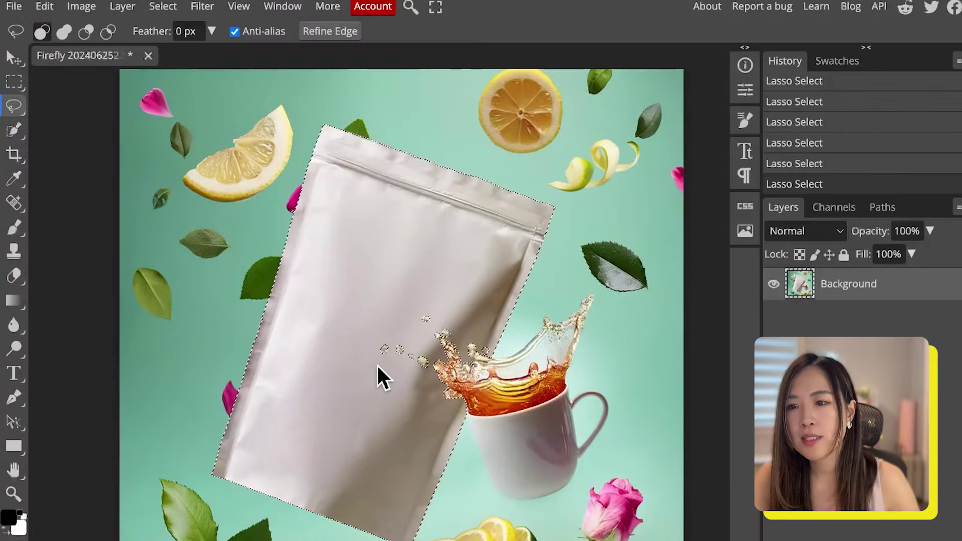
Save the current pouch selection as 'white package'
click(163, 7)
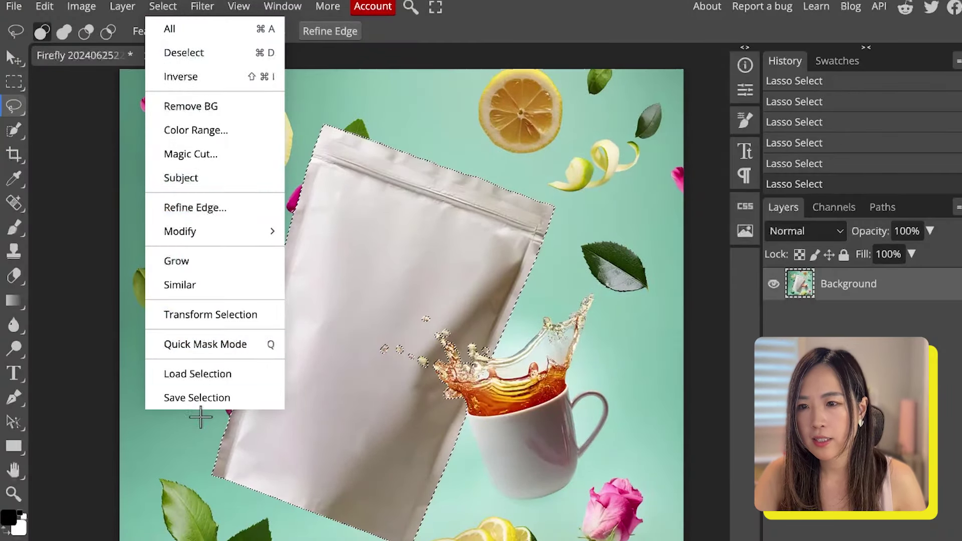
click(196, 397)
text(white package)
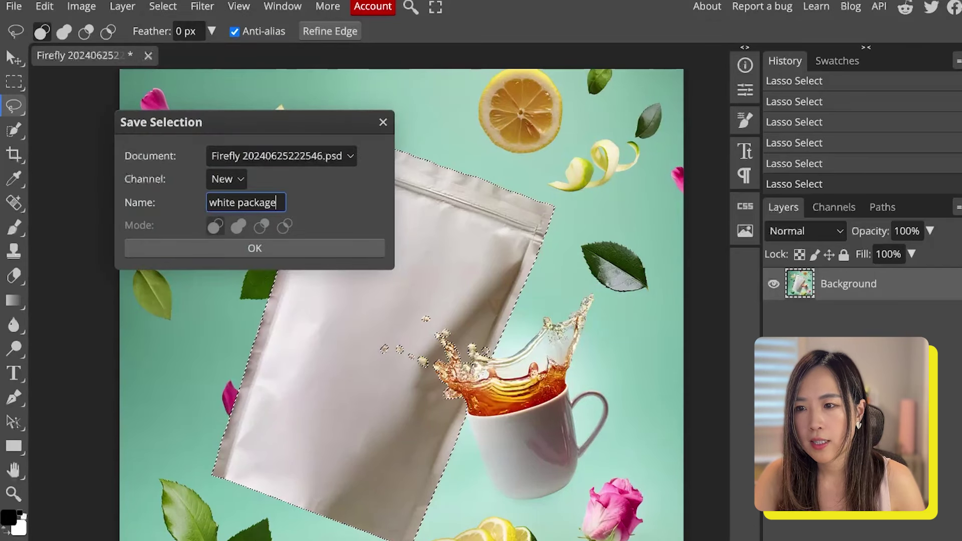
click(272, 250)
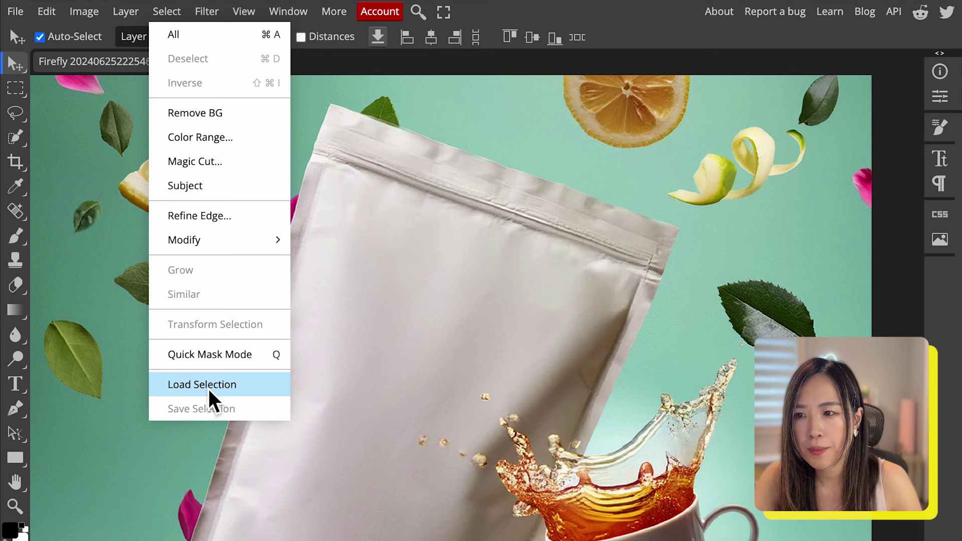
Load the 'white package' selection to reselect the pouch
click(207, 387)
click(341, 194)
click(301, 224)
click(324, 240)
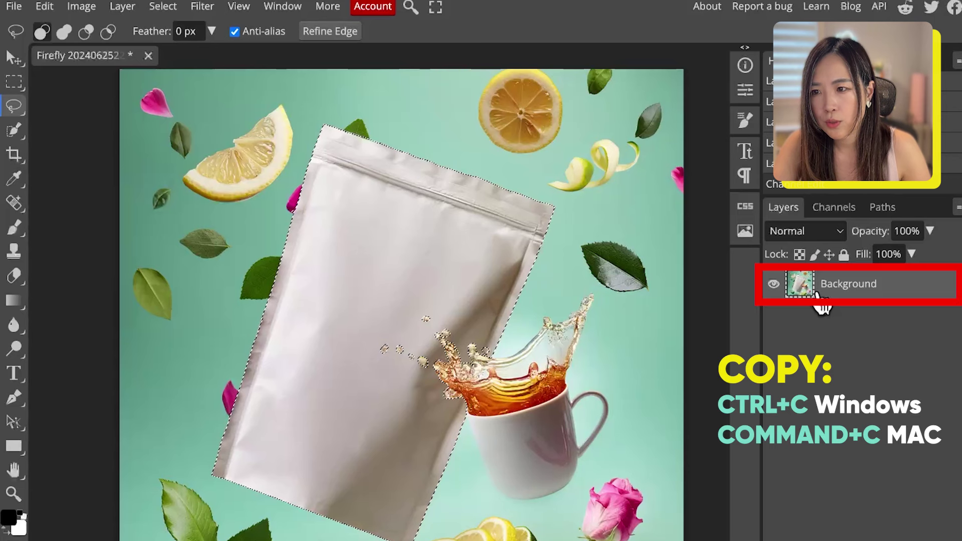
Copy the selected pouch to a new layer, check the cut-out, and name it 'shadow and light'
key(ctrl+j)
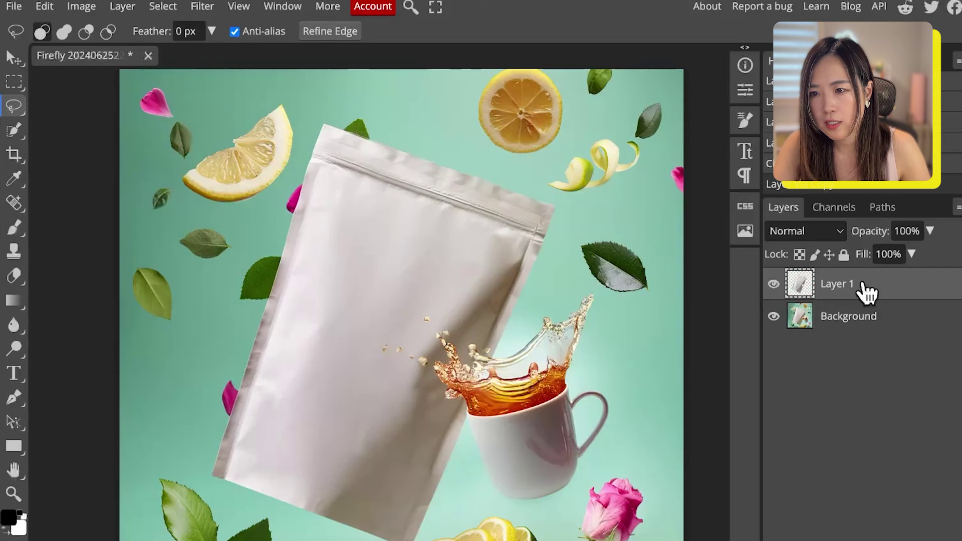
click(773, 316)
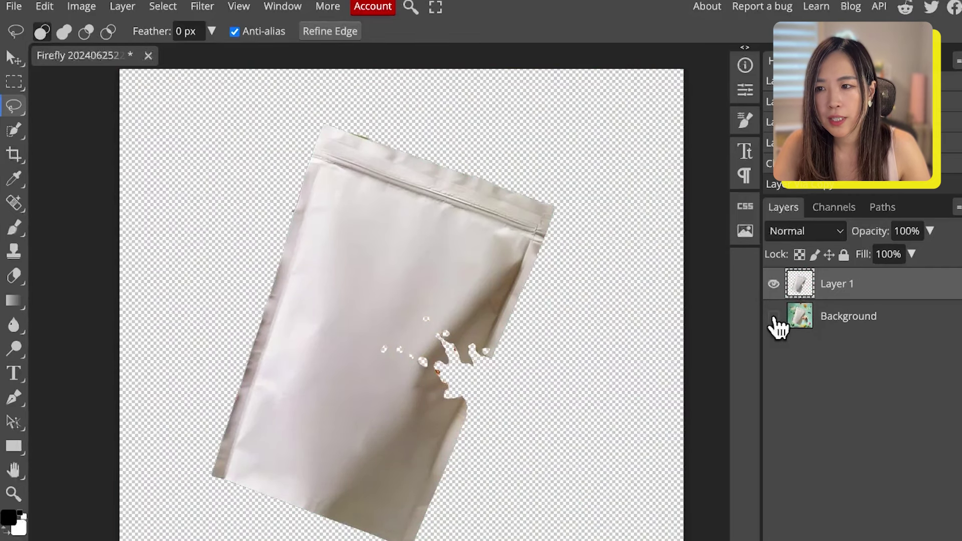
click(773, 316)
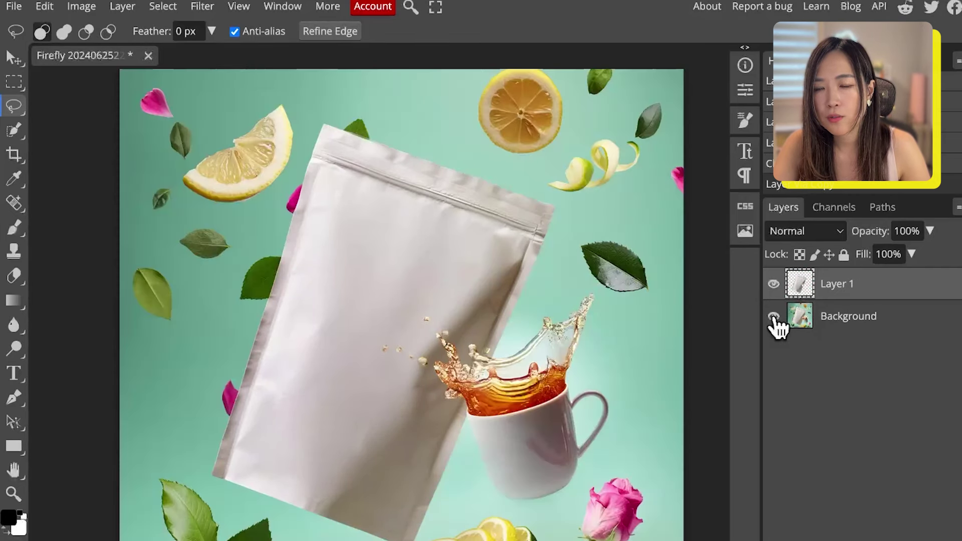
double_click(845, 285)
text(shadow and)
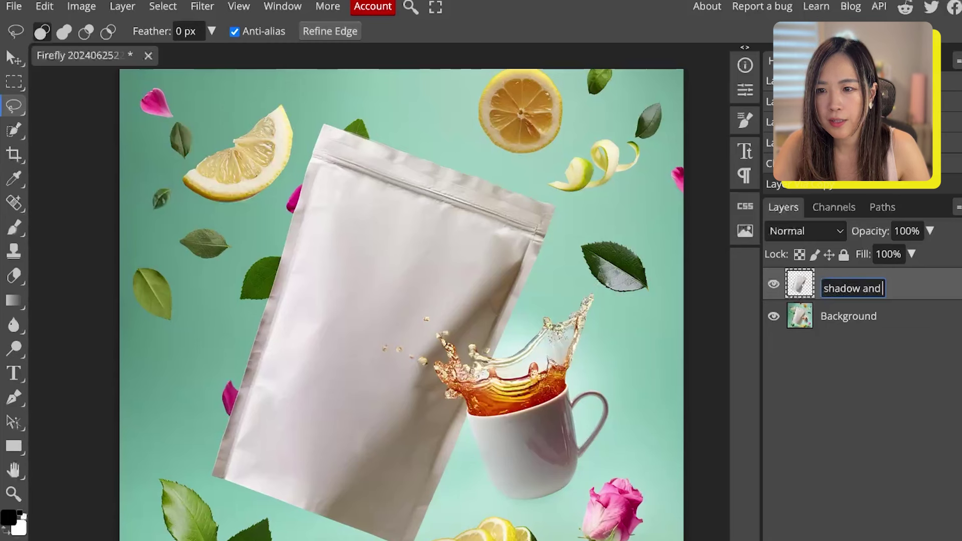
key(Return)
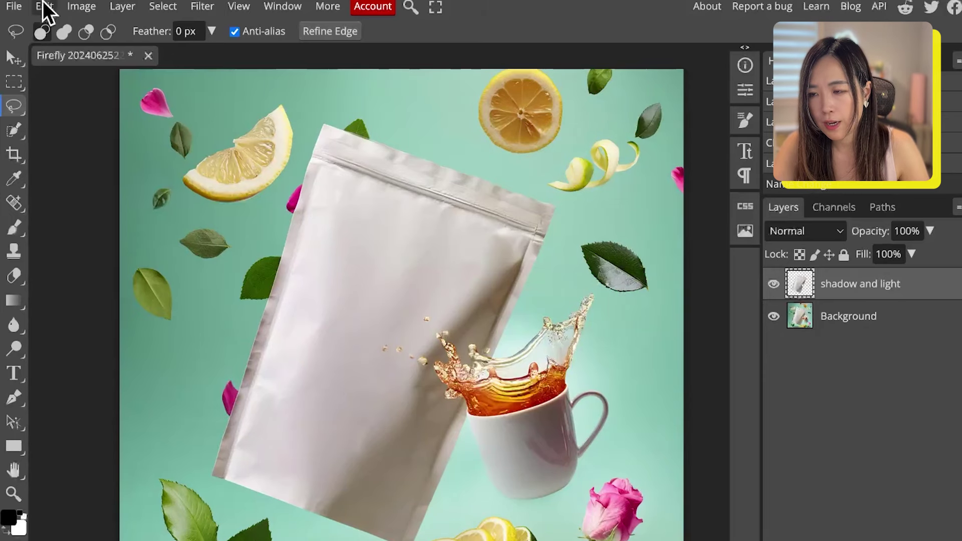
Place BrainTea_herbs_V10.png and scale, rotate and move it over the pouch
click(13, 8)
click(53, 76)
double_click(225, 186)
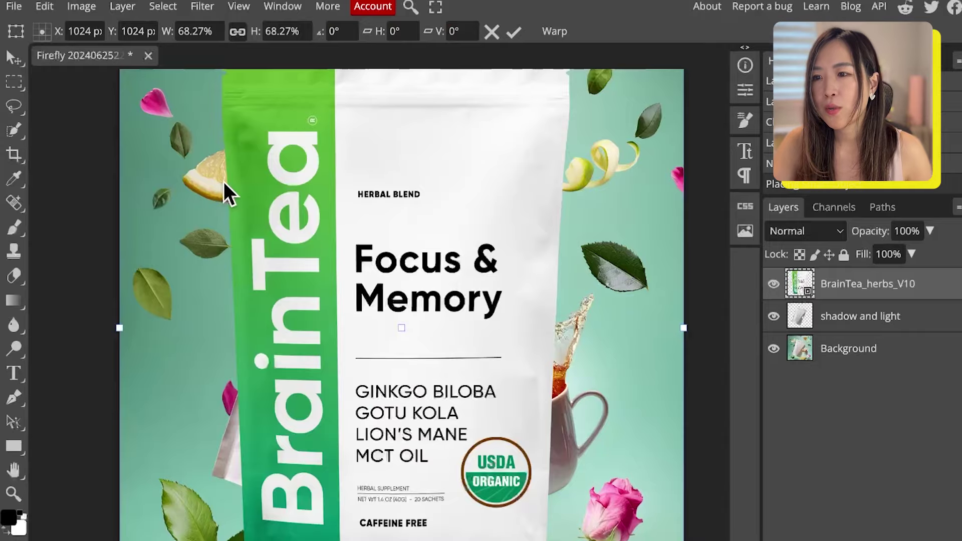
drag(223, 181, 142, 85)
drag(548, 476, 429, 386)
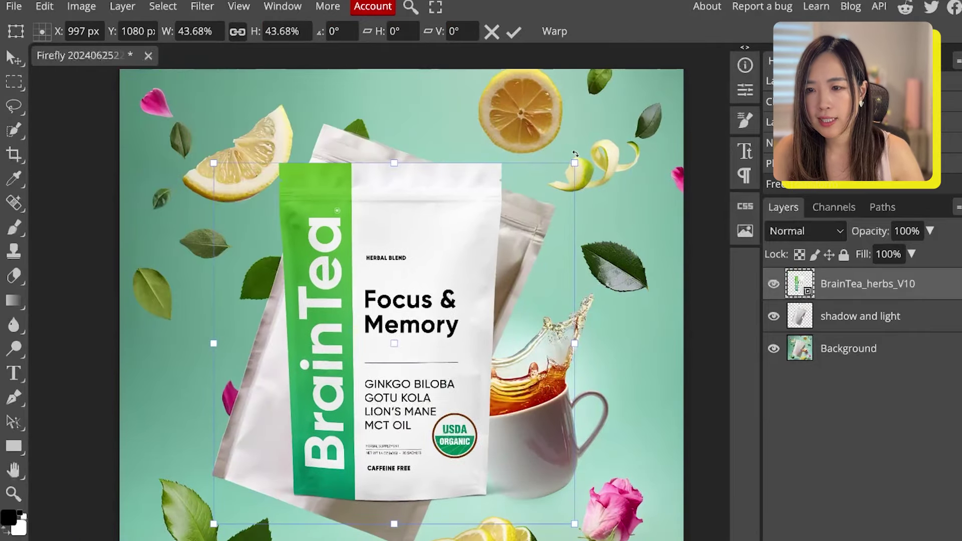
drag(574, 163, 652, 214)
drag(533, 220, 488, 254)
drag(631, 231, 636, 231)
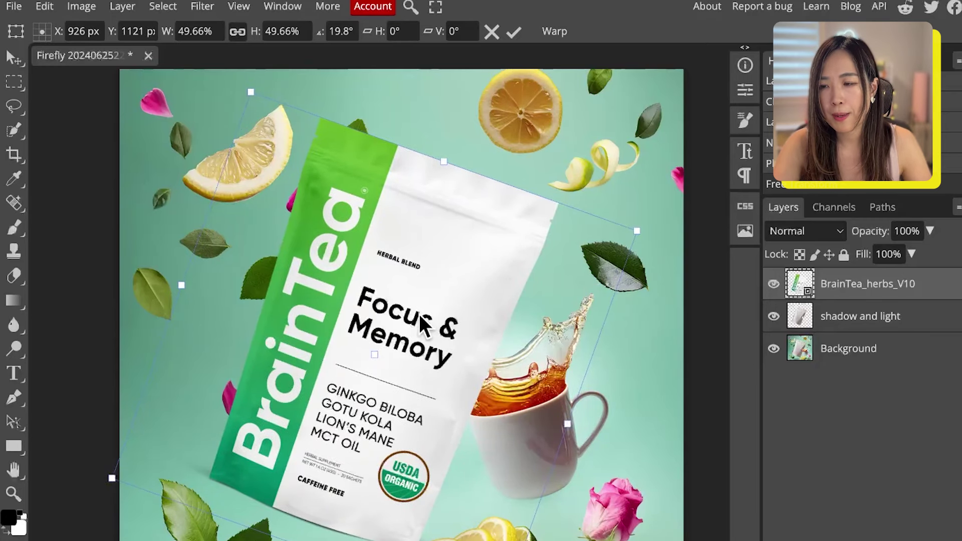
Lower the label opacity to 55% and set its angle to 20.2°
drag(929, 231, 908, 261)
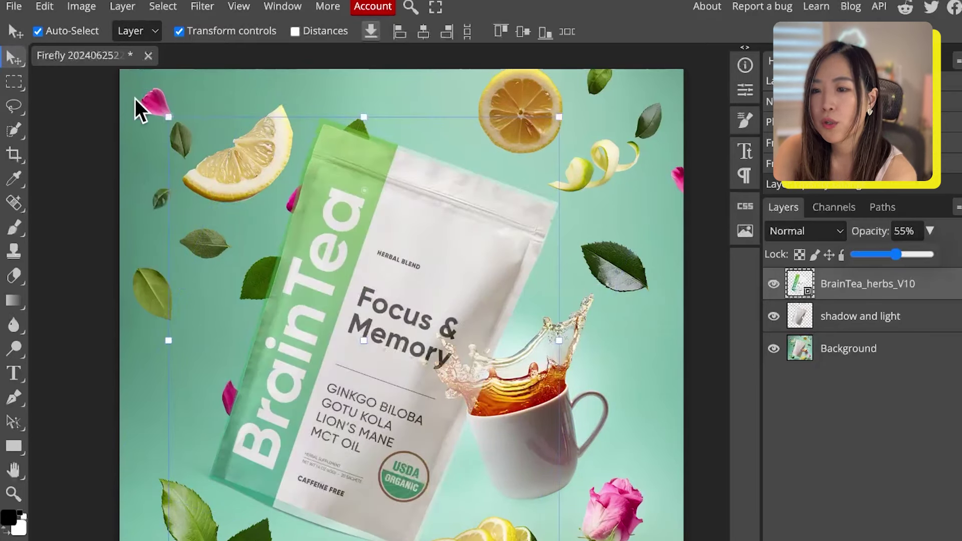
click(172, 118)
drag(172, 118, 176, 116)
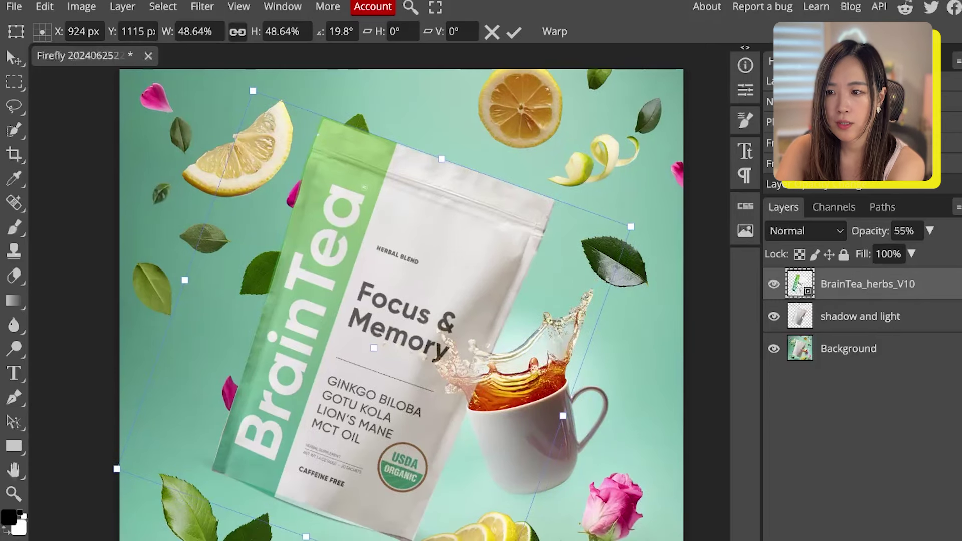
scroll(444, 206, up, 2)
Distort the label corners to fit the pouch, commit, and restore 100% opacity
right_click(444, 206)
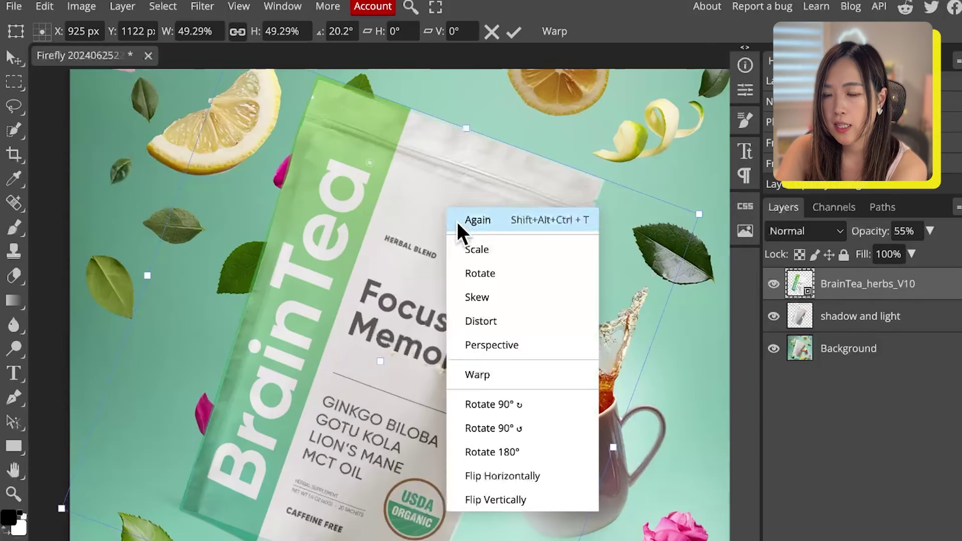
click(393, 219)
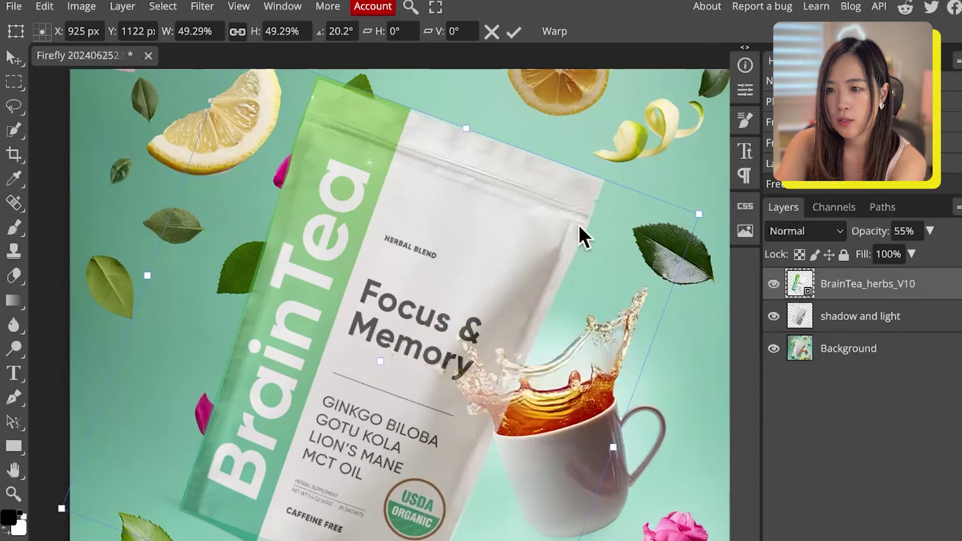
drag(697, 214, 694, 211)
scroll(393, 304, down, 3)
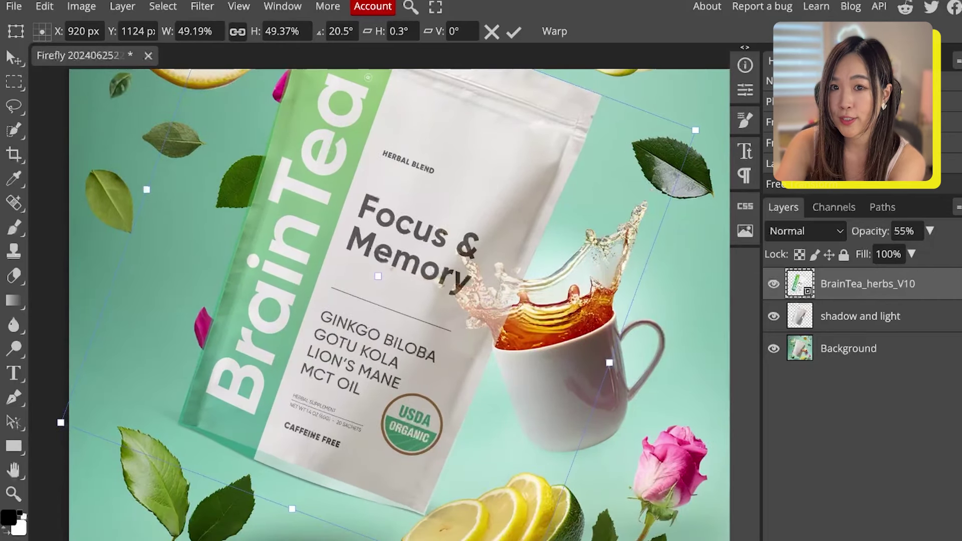
scroll(394, 304, up, 3)
click(930, 231)
drag(895, 254, 945, 273)
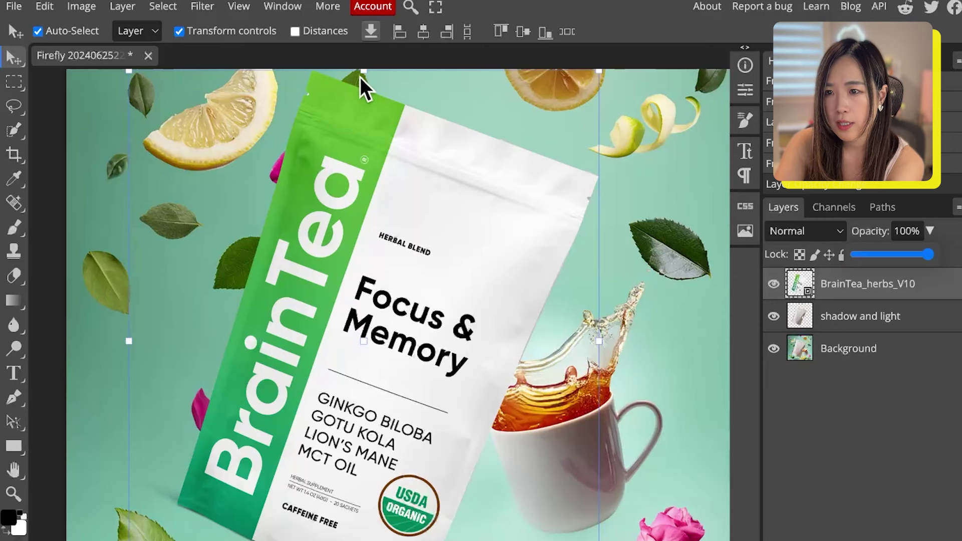
Reload the saved 'white package' channel as the active pouch selection
click(155, 7)
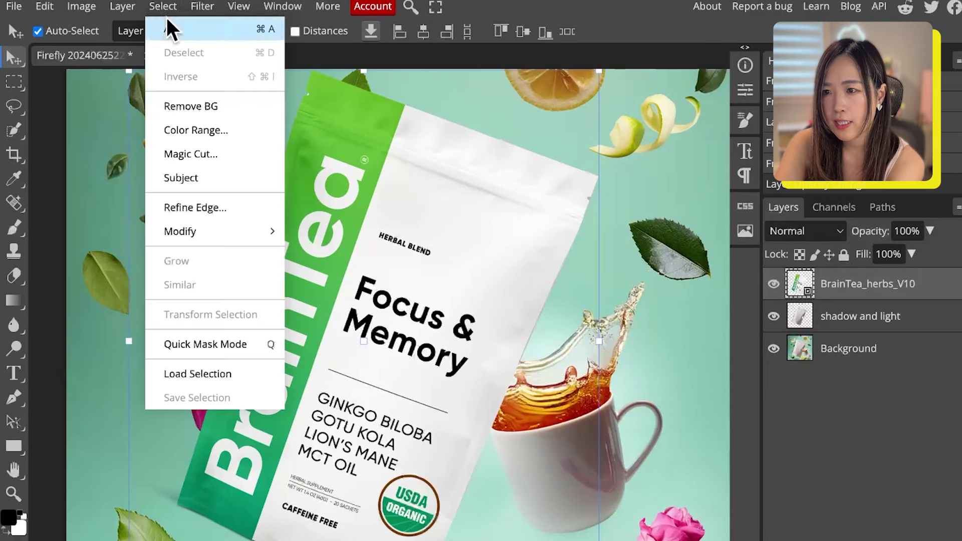
click(208, 376)
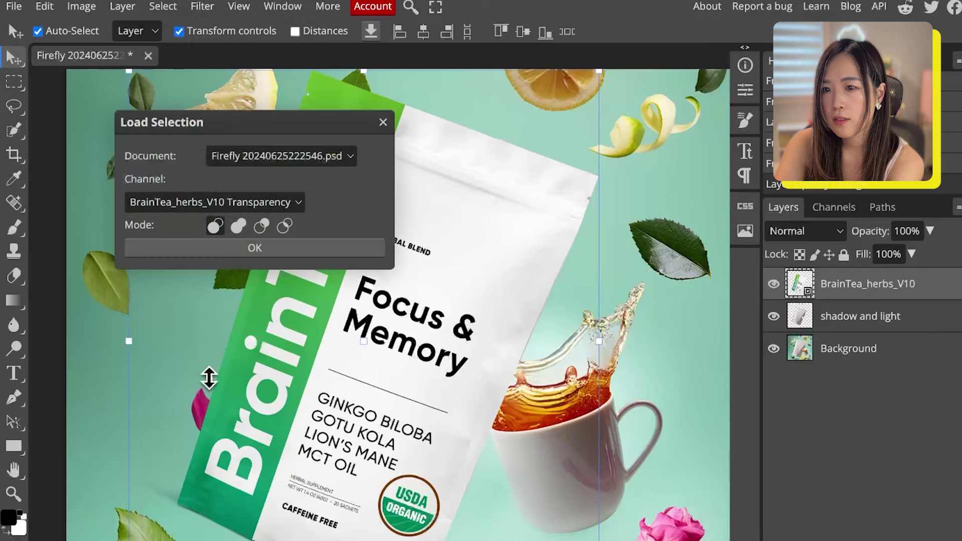
click(281, 200)
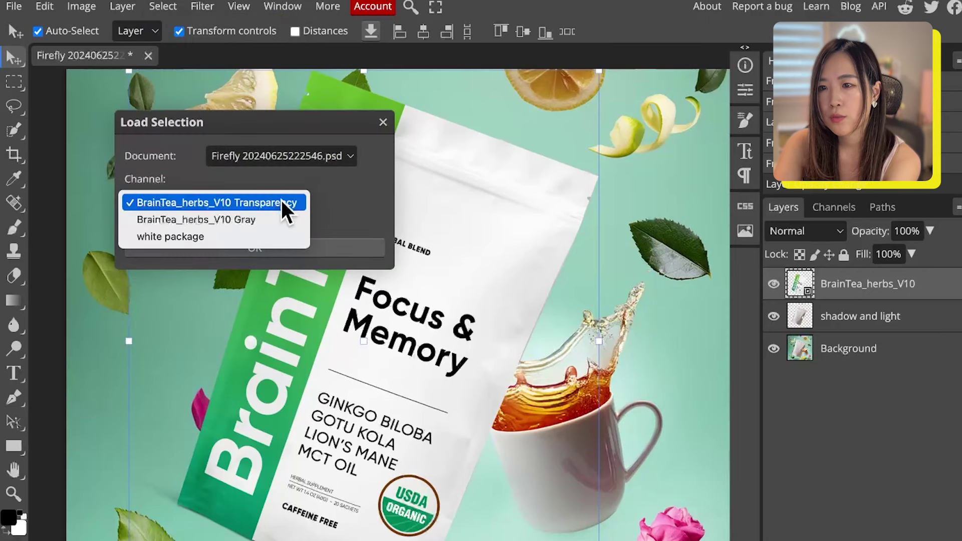
click(236, 235)
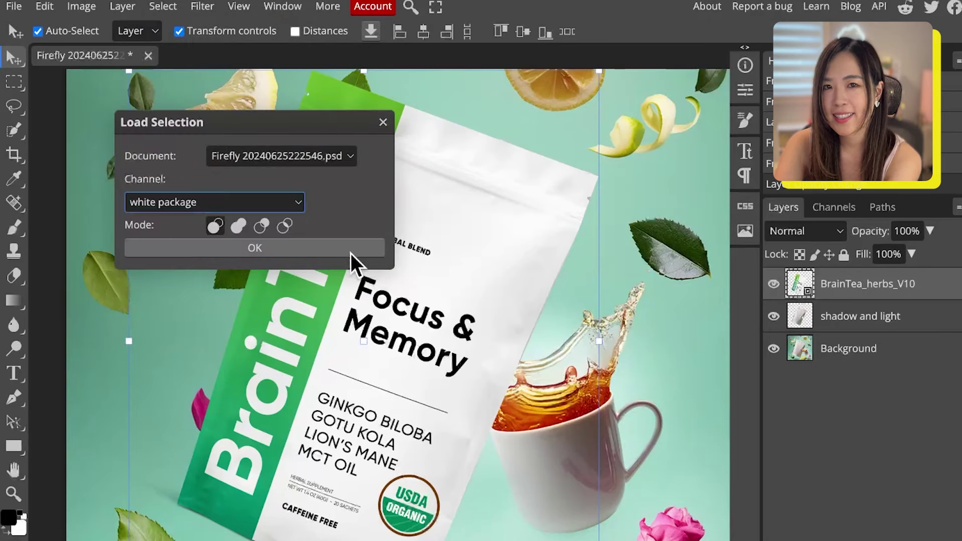
click(351, 250)
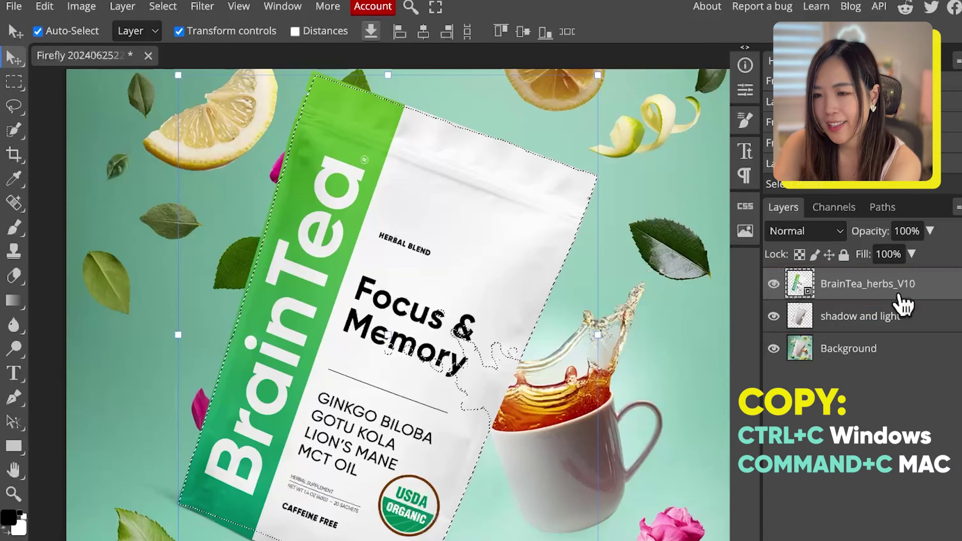
Copy the label within the pouch outline to Layer 1, hide BrainTea_herbs_V10, and move shadow and light to the top
key(ctrl+j)
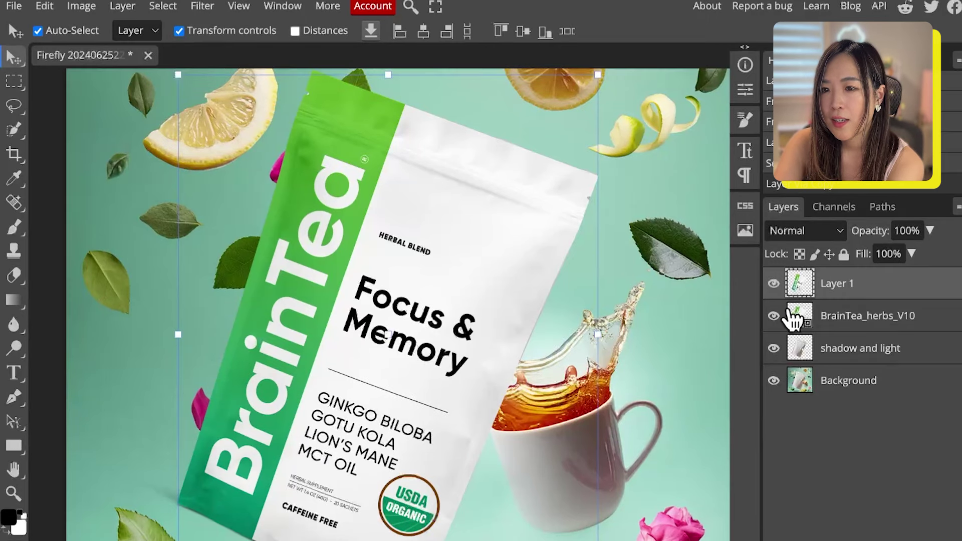
click(774, 317)
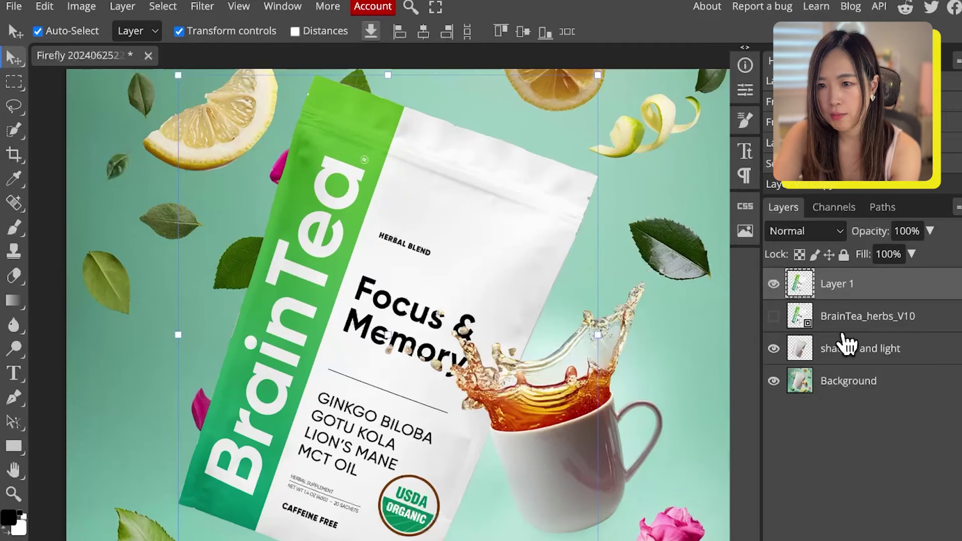
drag(844, 359, 838, 266)
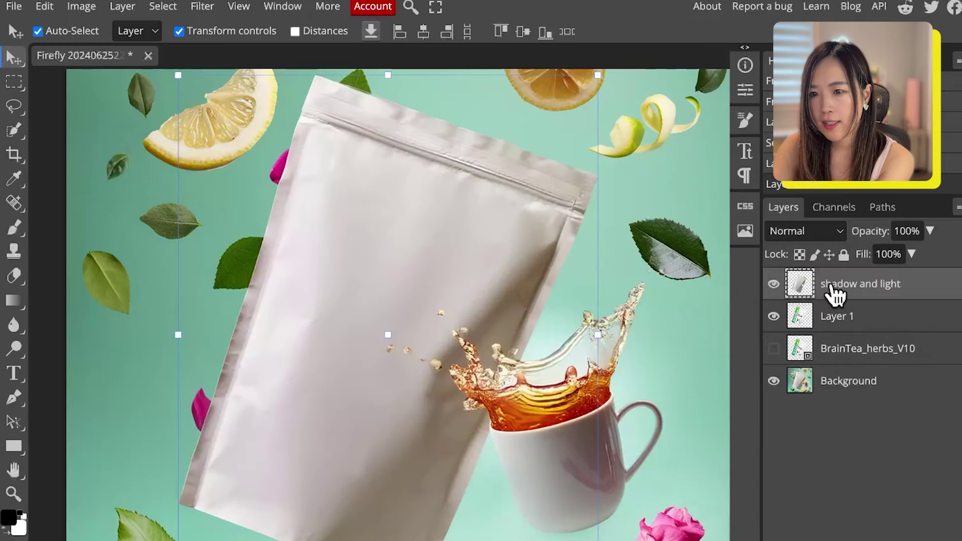
Set the shadow and light layer to Multiply blending at about 64% opacity
click(840, 228)
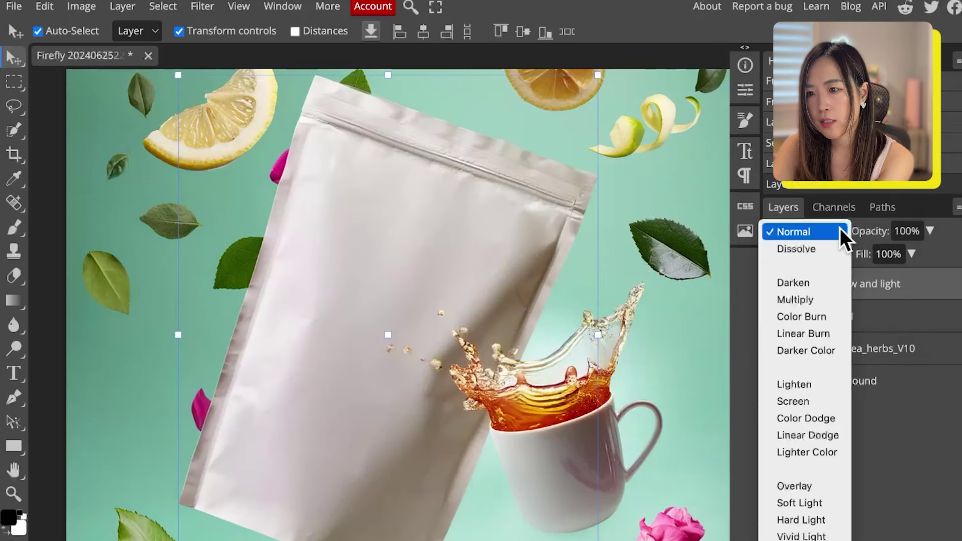
click(808, 301)
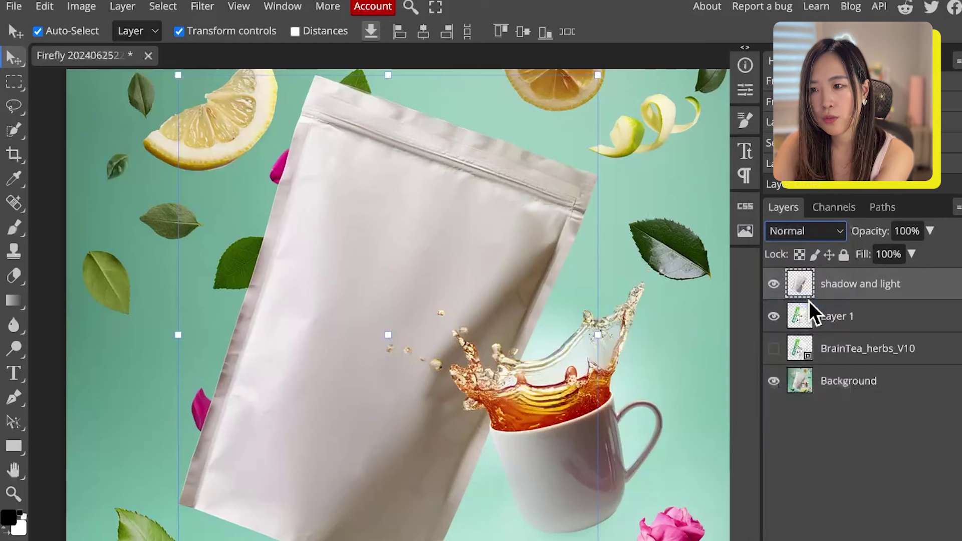
click(931, 230)
drag(926, 252, 901, 256)
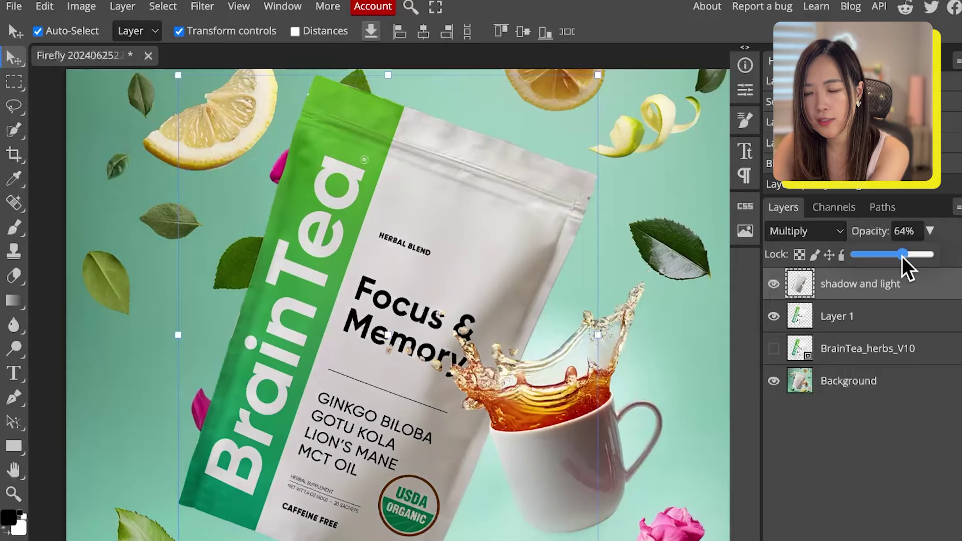